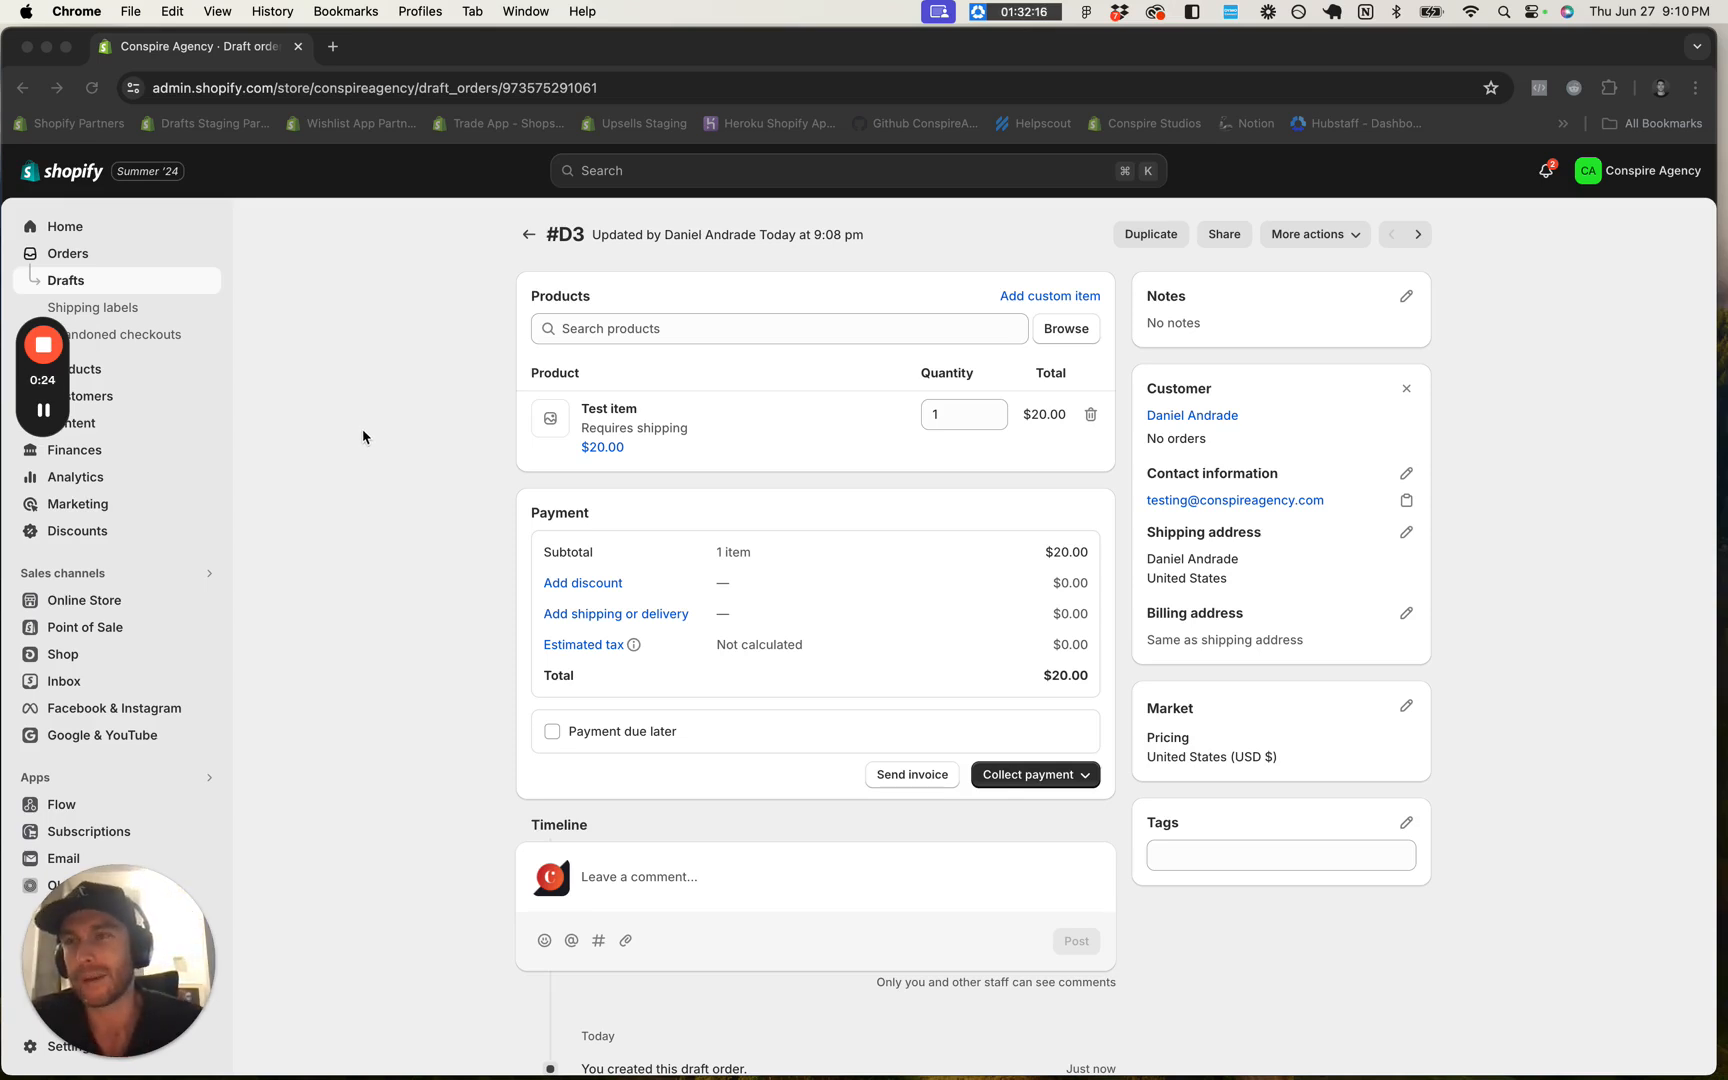
# Create a new draft order and assign the existing customer found by searching for "testing"
pyautogui.click(100, 282)
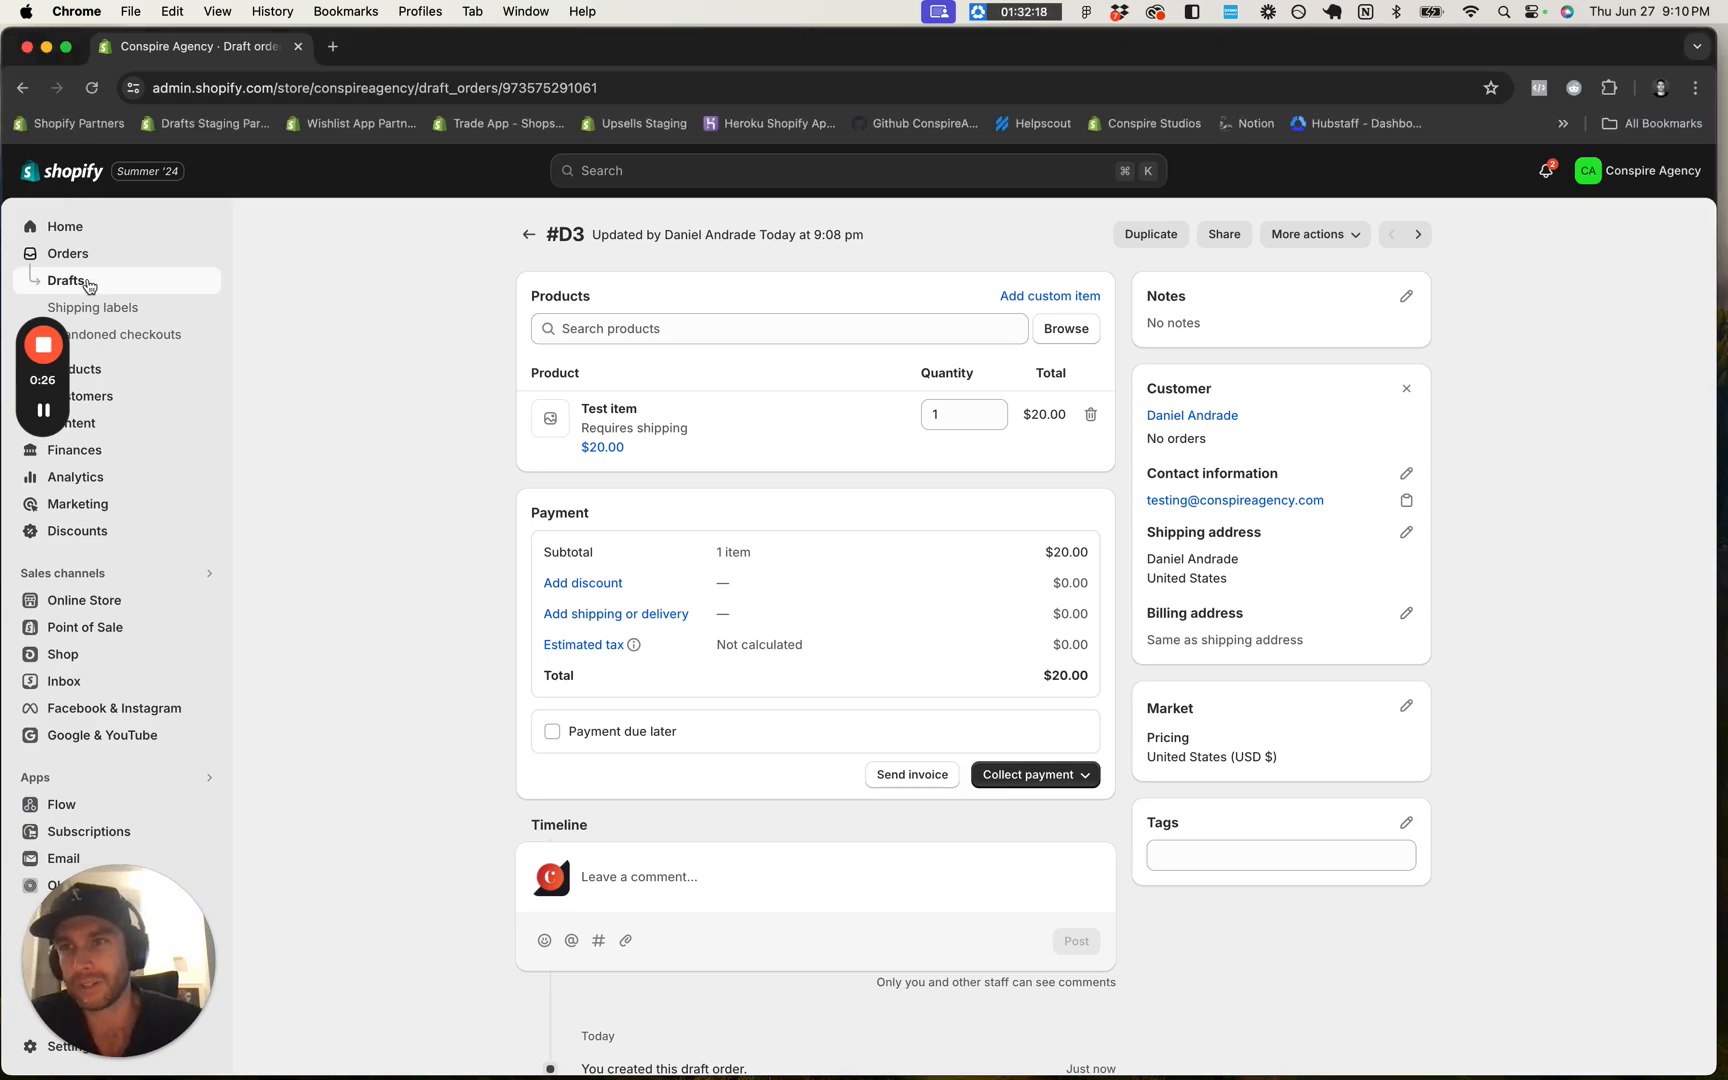
pyautogui.click(1646, 240)
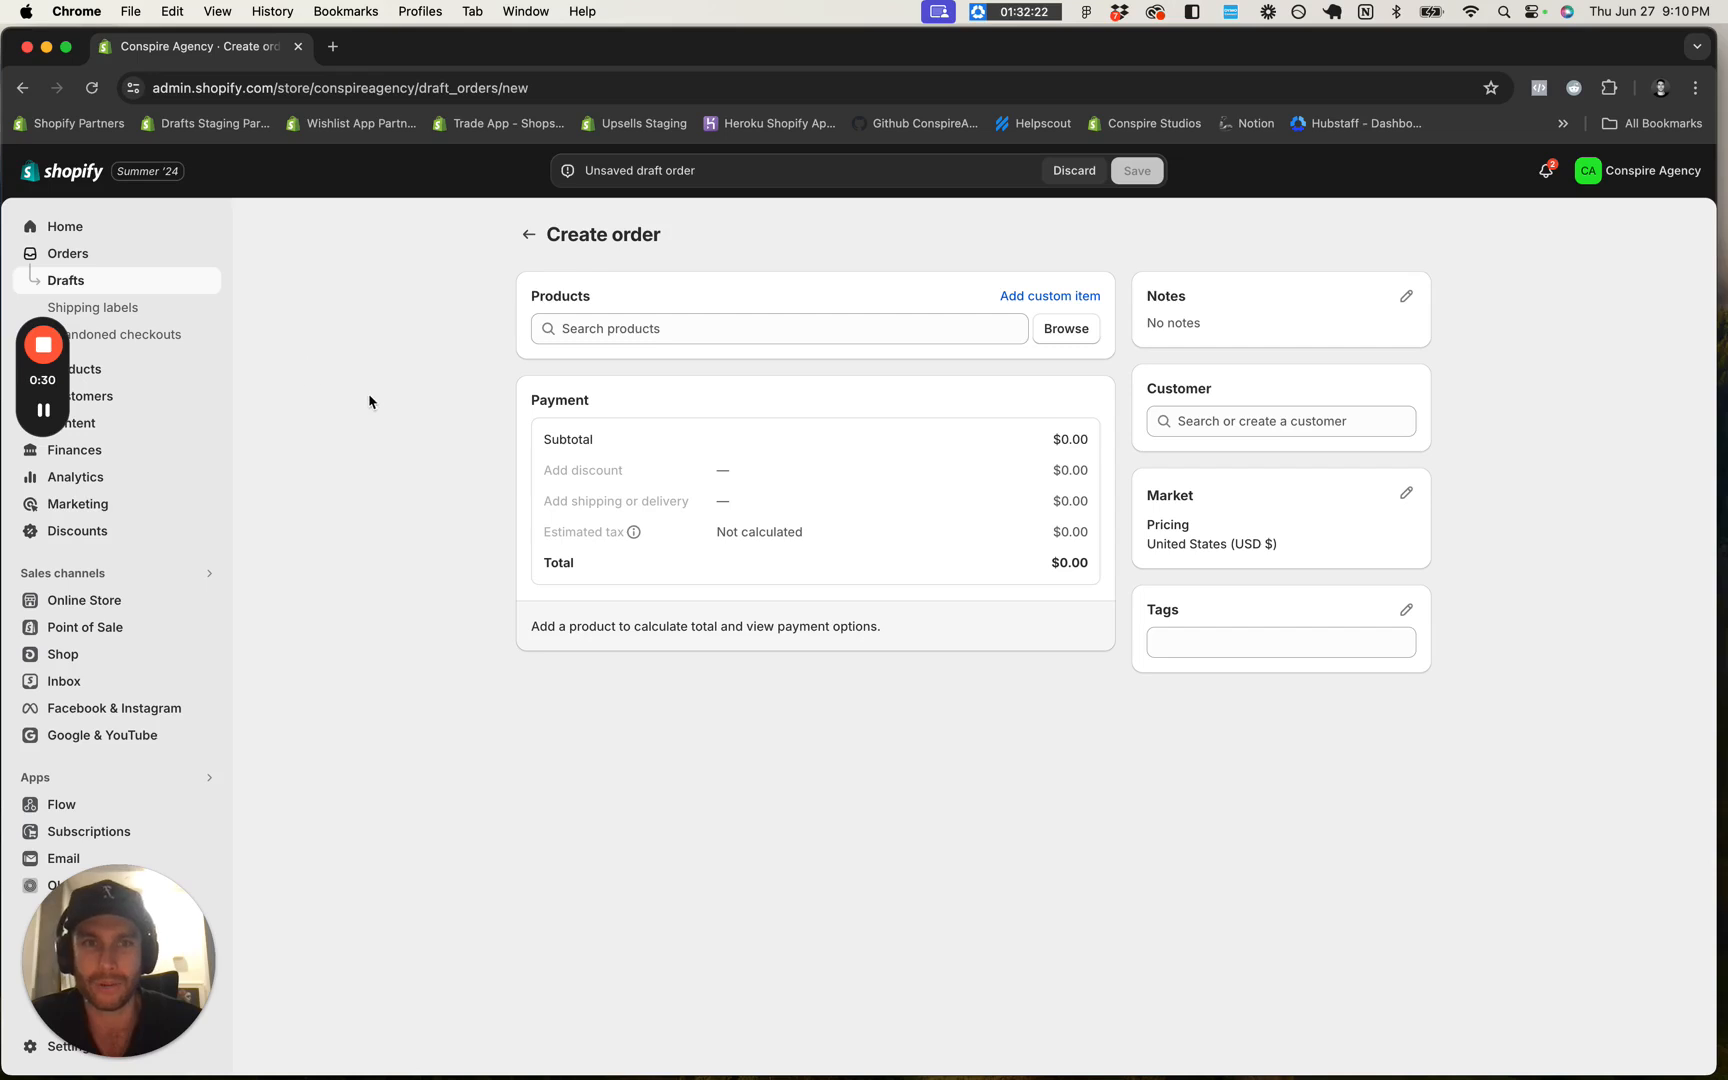
pyautogui.click(1270, 422)
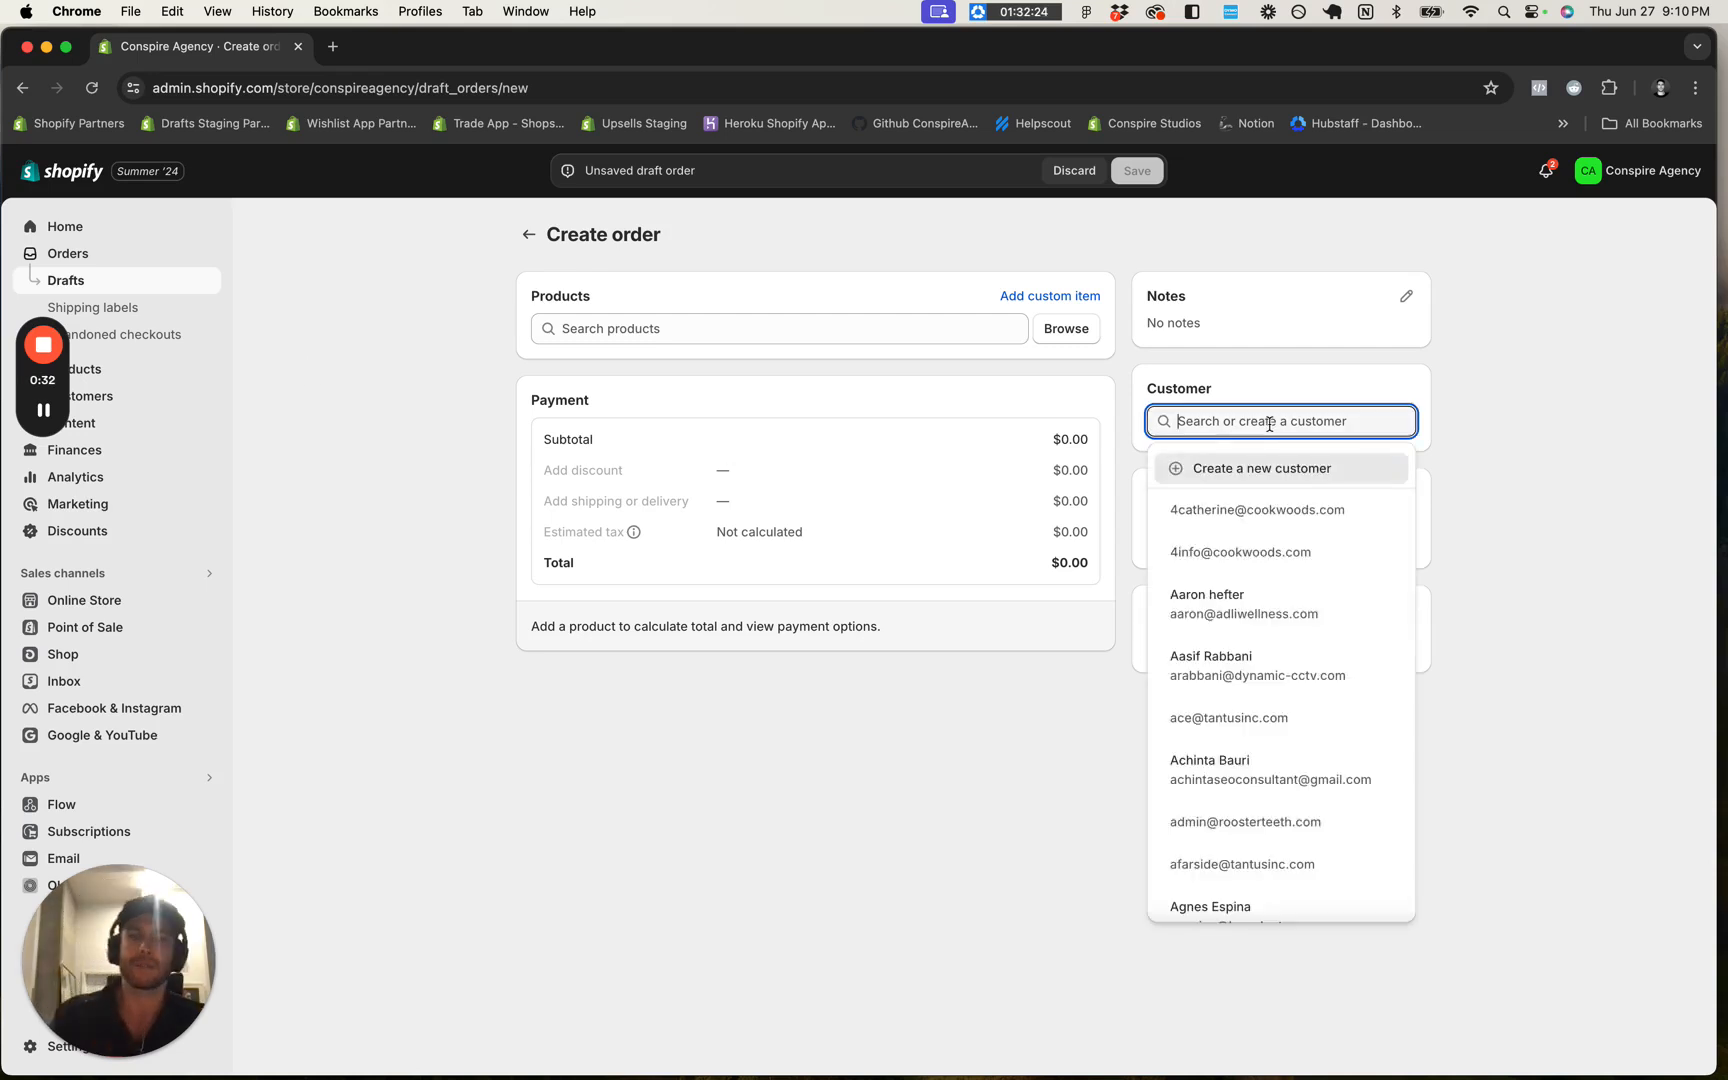
pyautogui.write('testing')
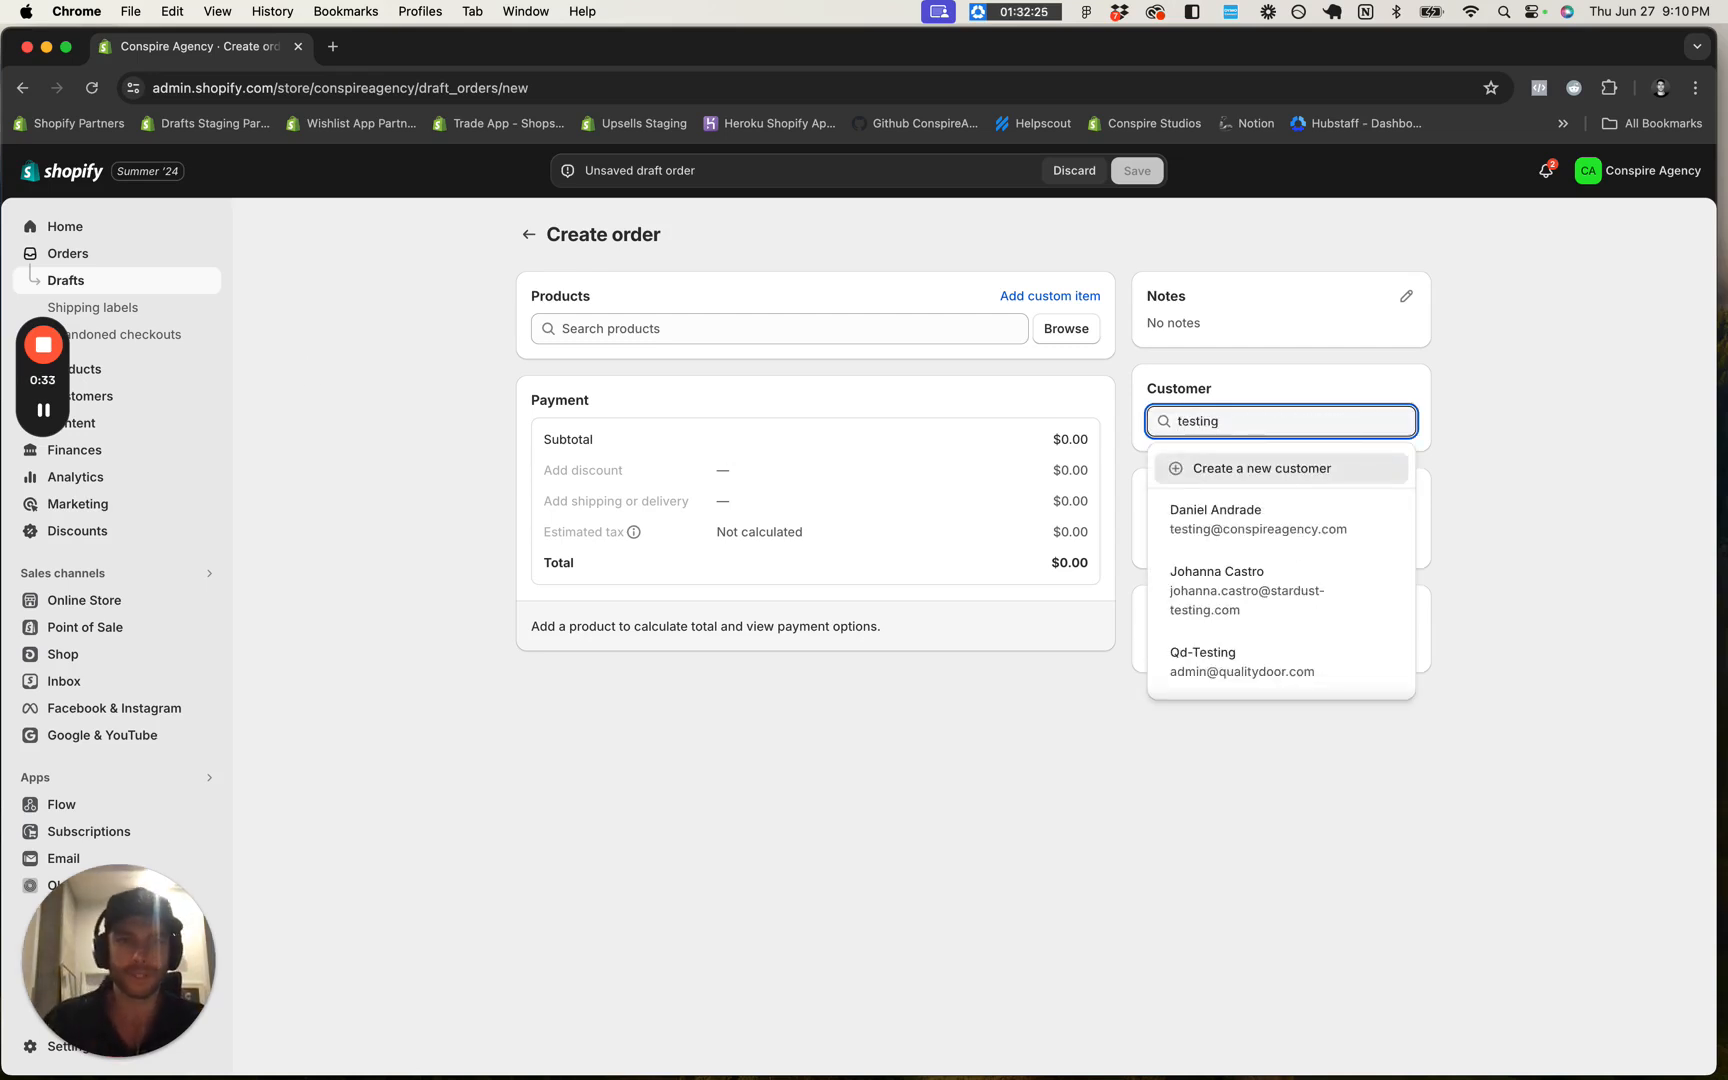
pyautogui.click(1290, 522)
# Fill in the customer's shipping address from a suggested street address, including city, state and ZIP code, and save it
pyautogui.click(1410, 536)
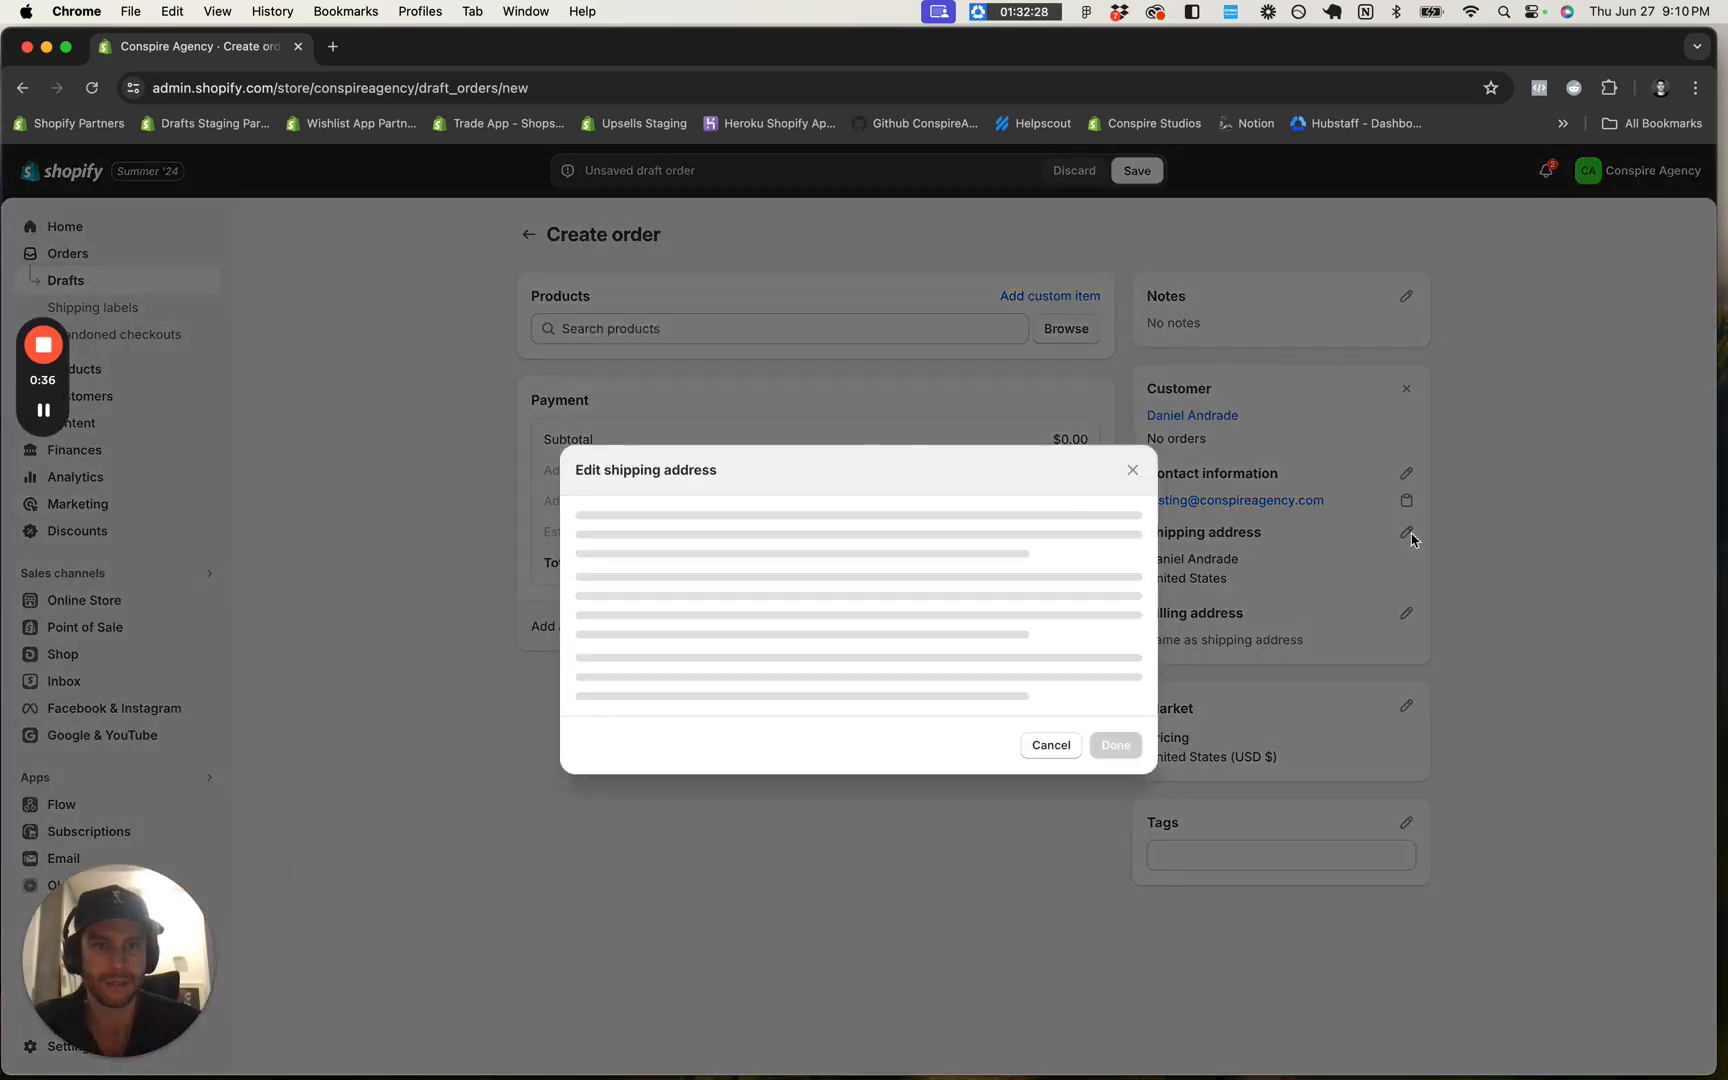
pyautogui.click(690, 603)
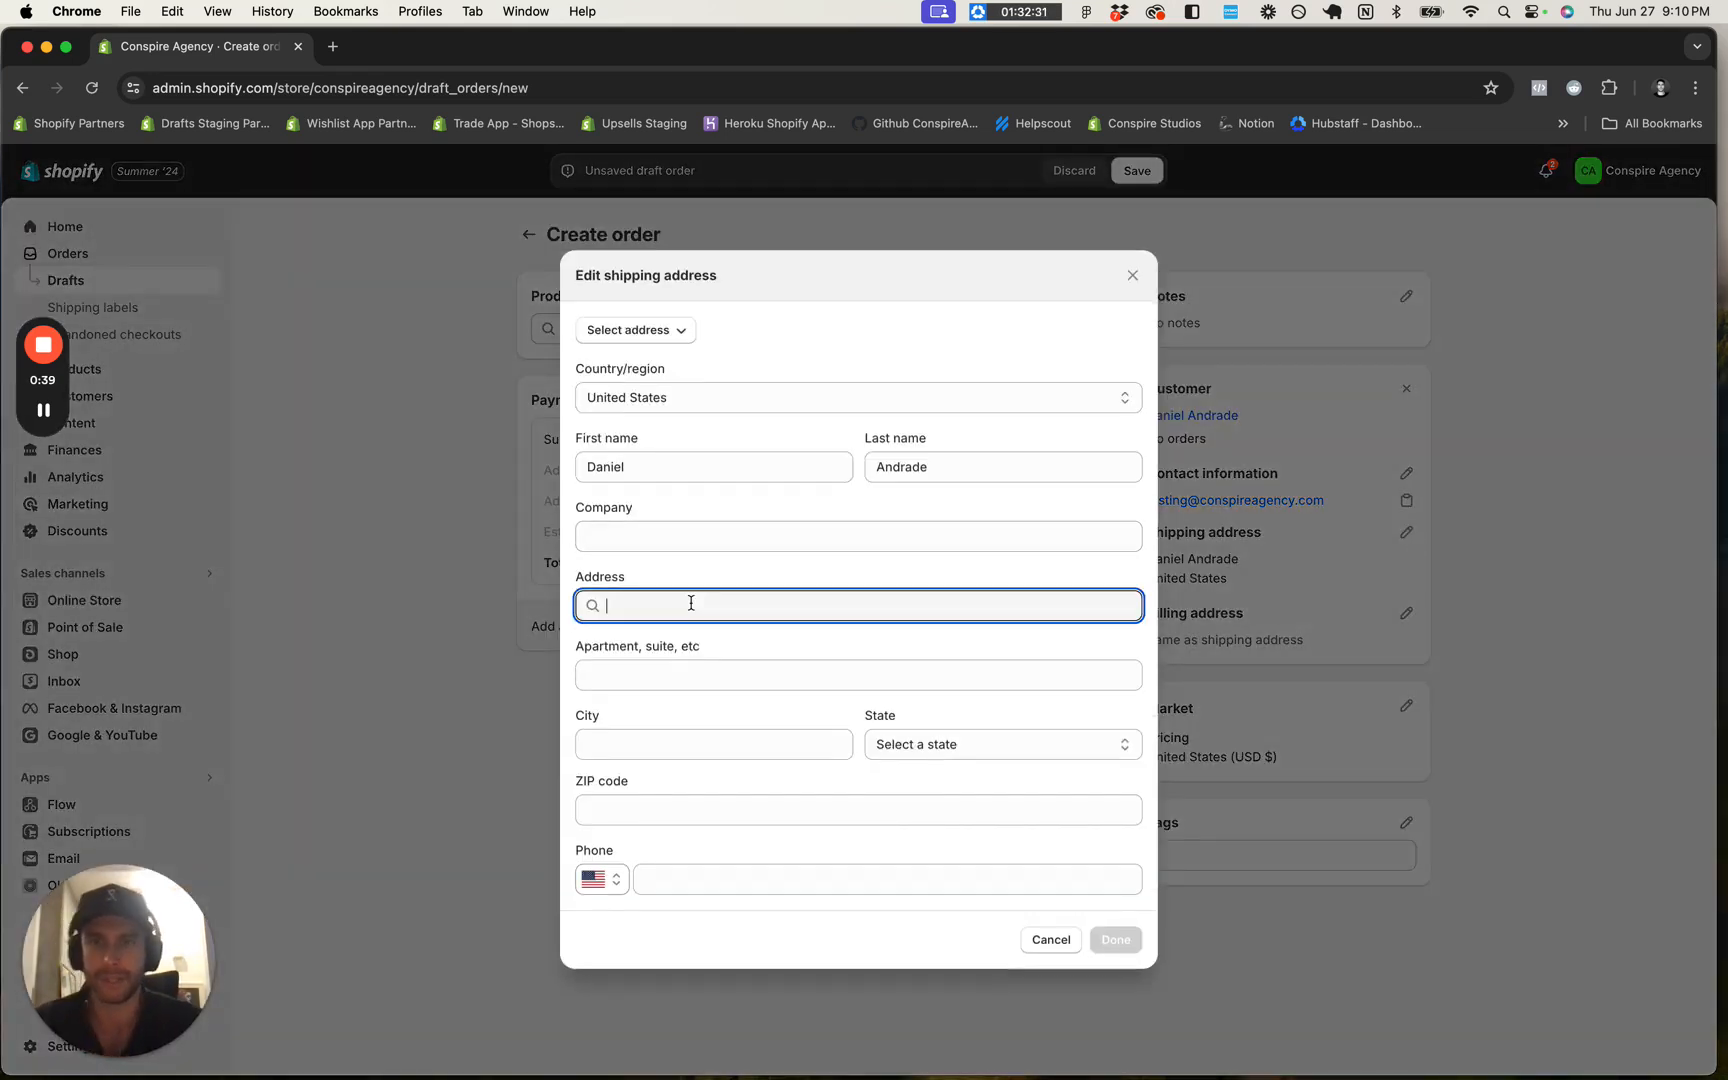
pyautogui.write('14')
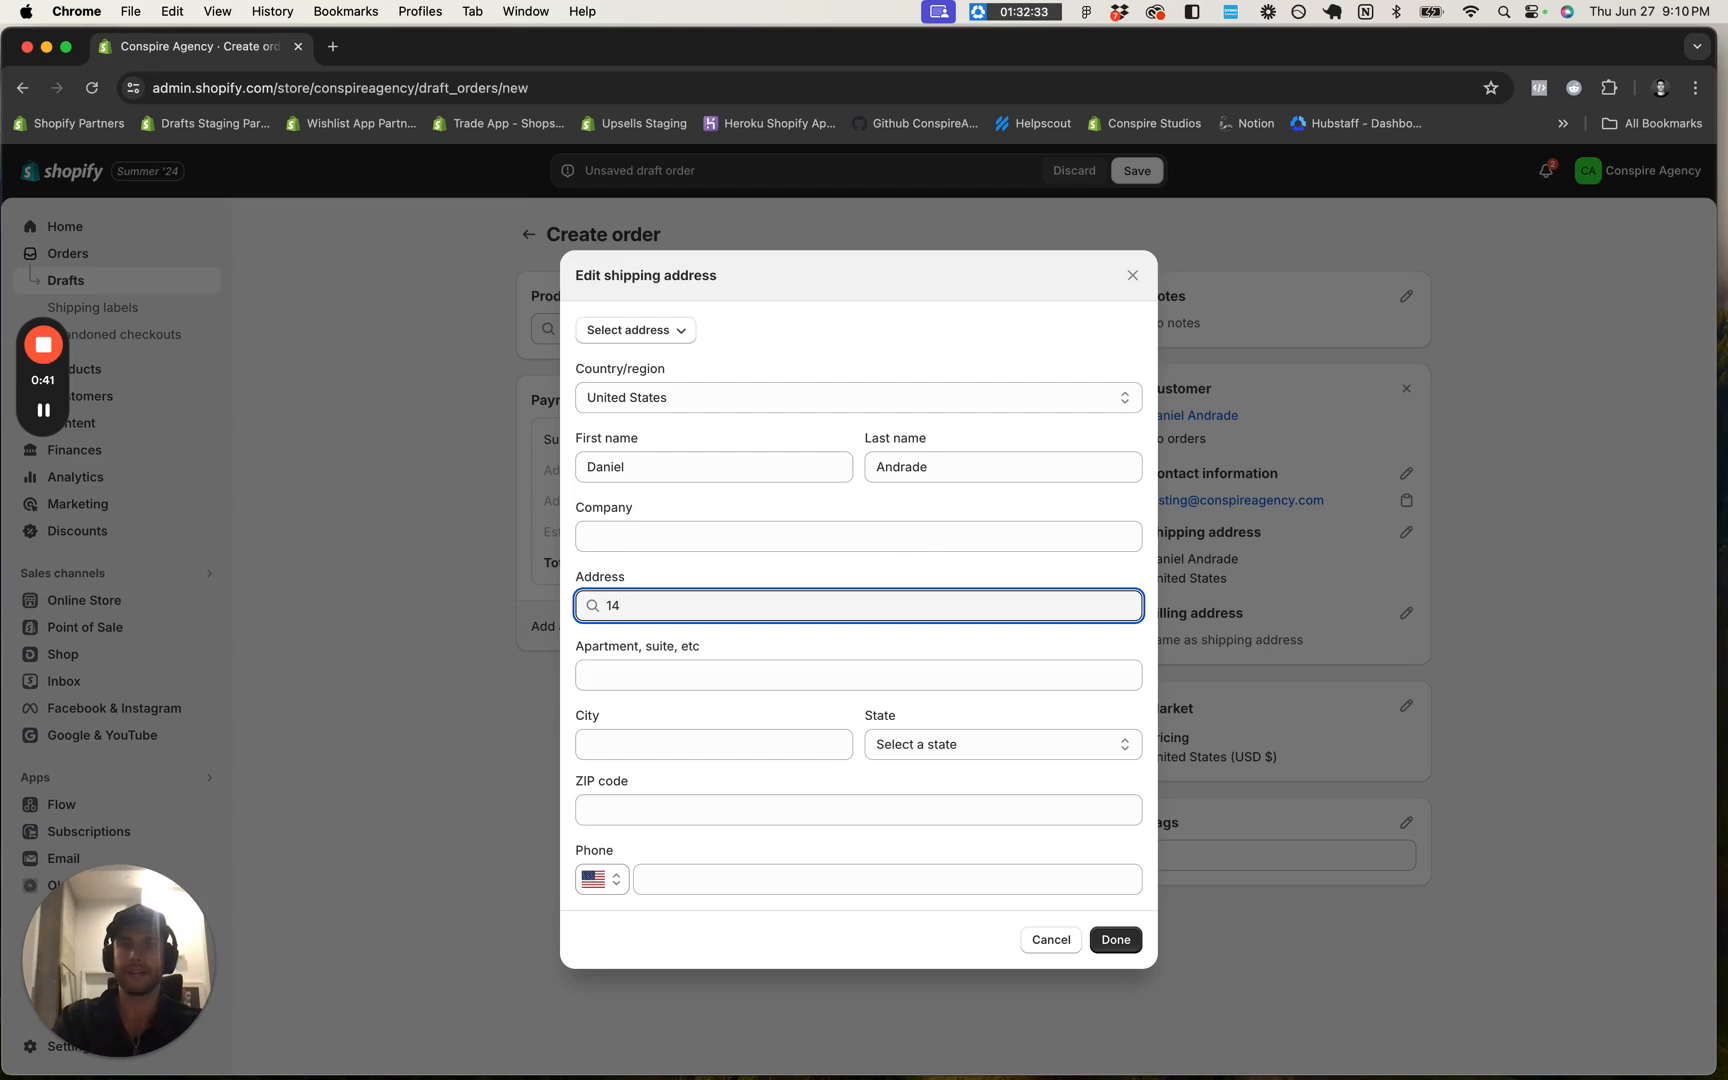
pyautogui.write('00')
pyautogui.click(746, 672)
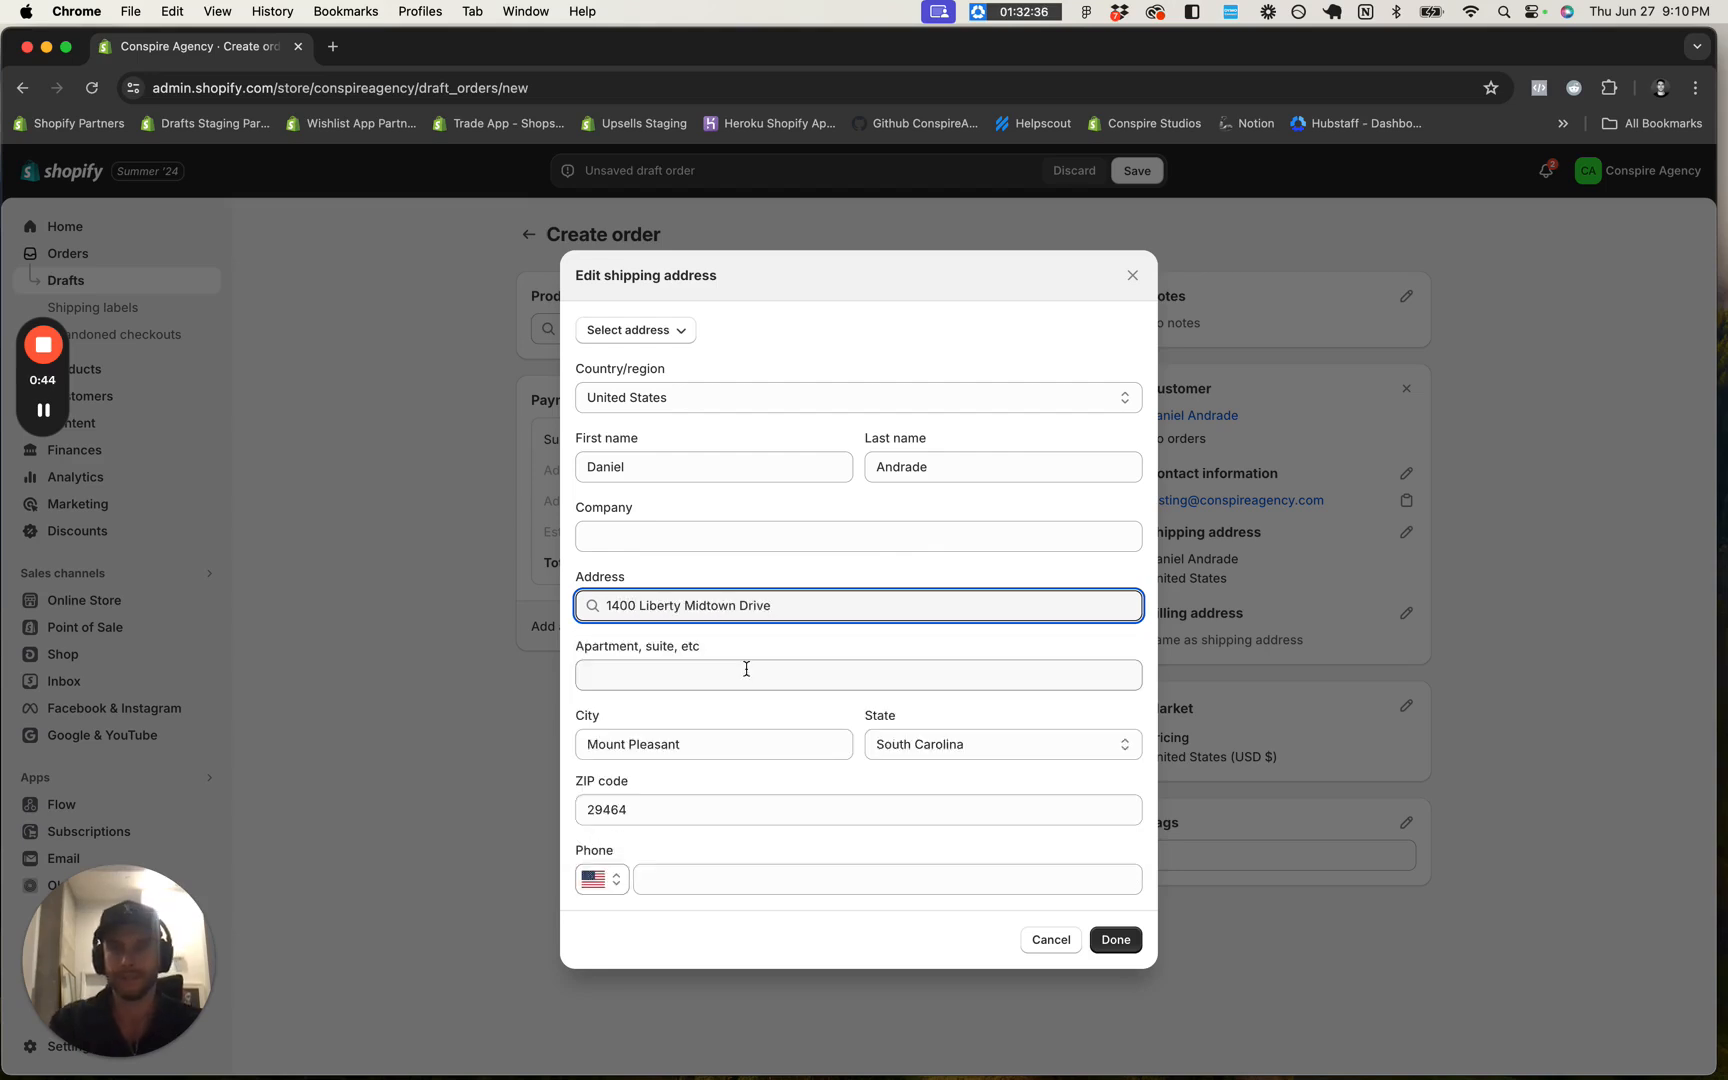
pyautogui.click(1112, 939)
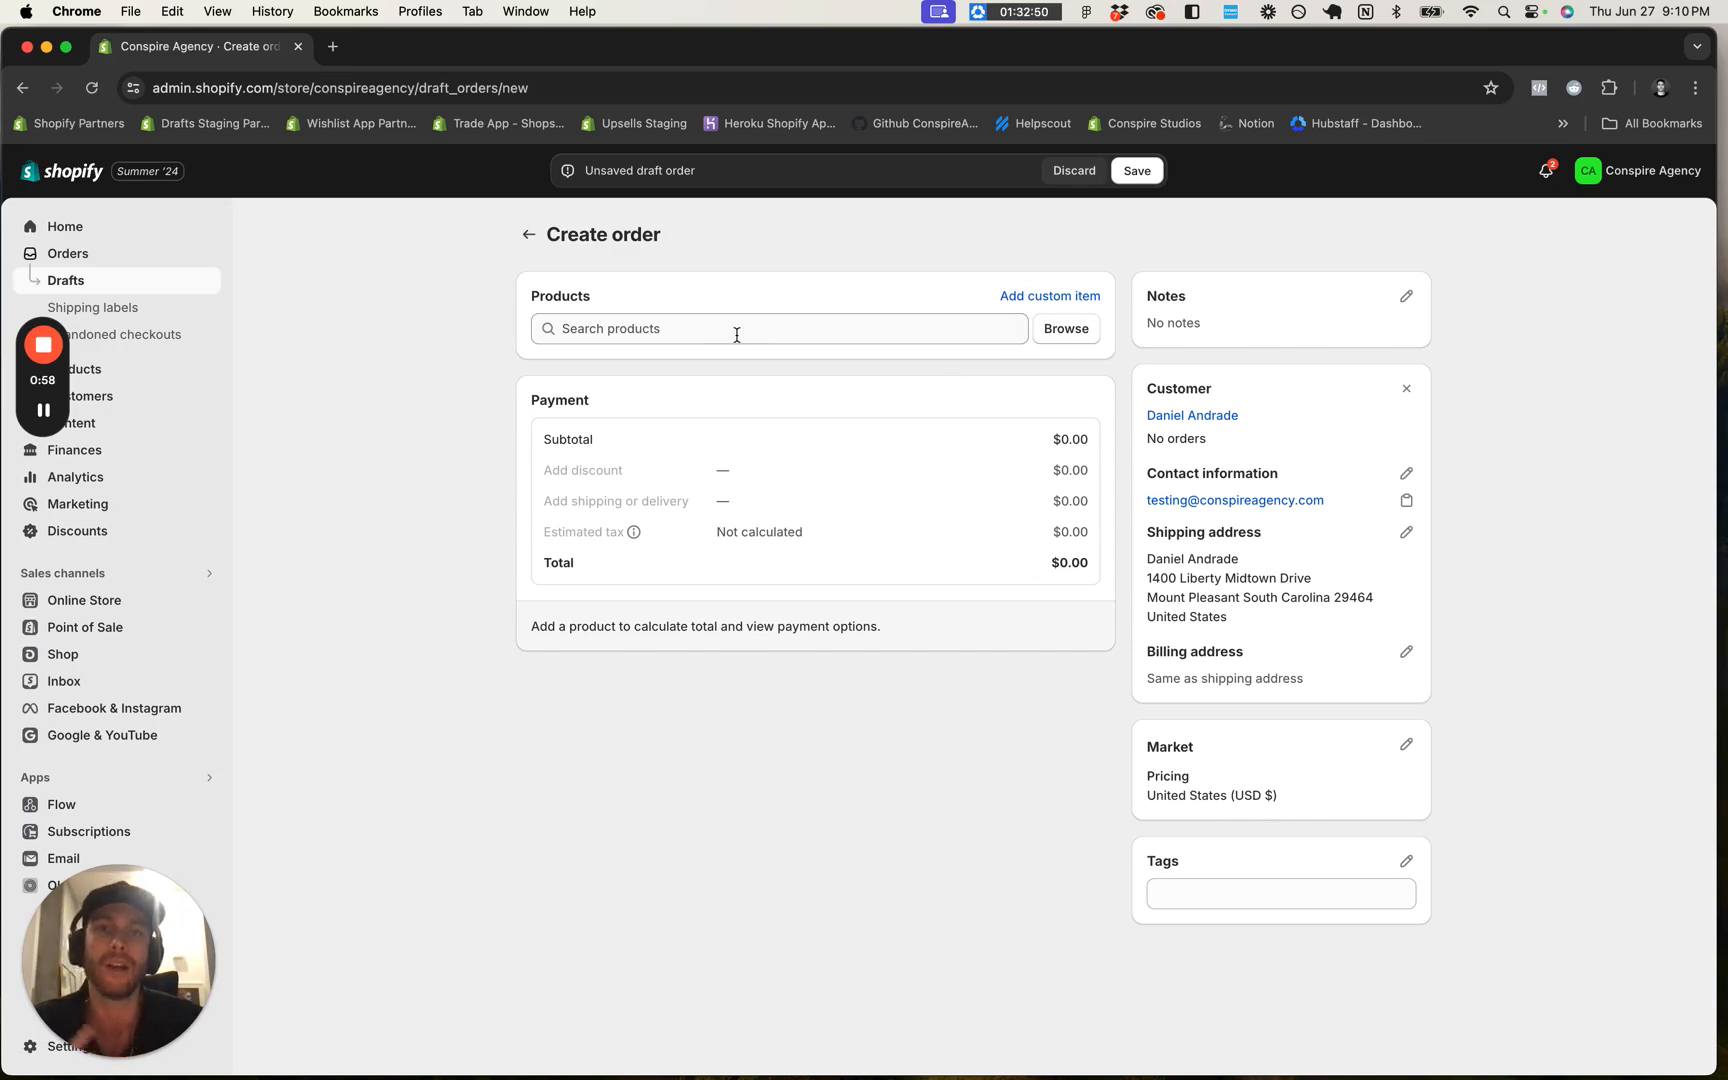
# Add a taxable, physical custom item named "test item" priced at $20.00 with quantity 1 and weight 20 kg
pyautogui.click(1000, 297)
pyautogui.click(686, 539)
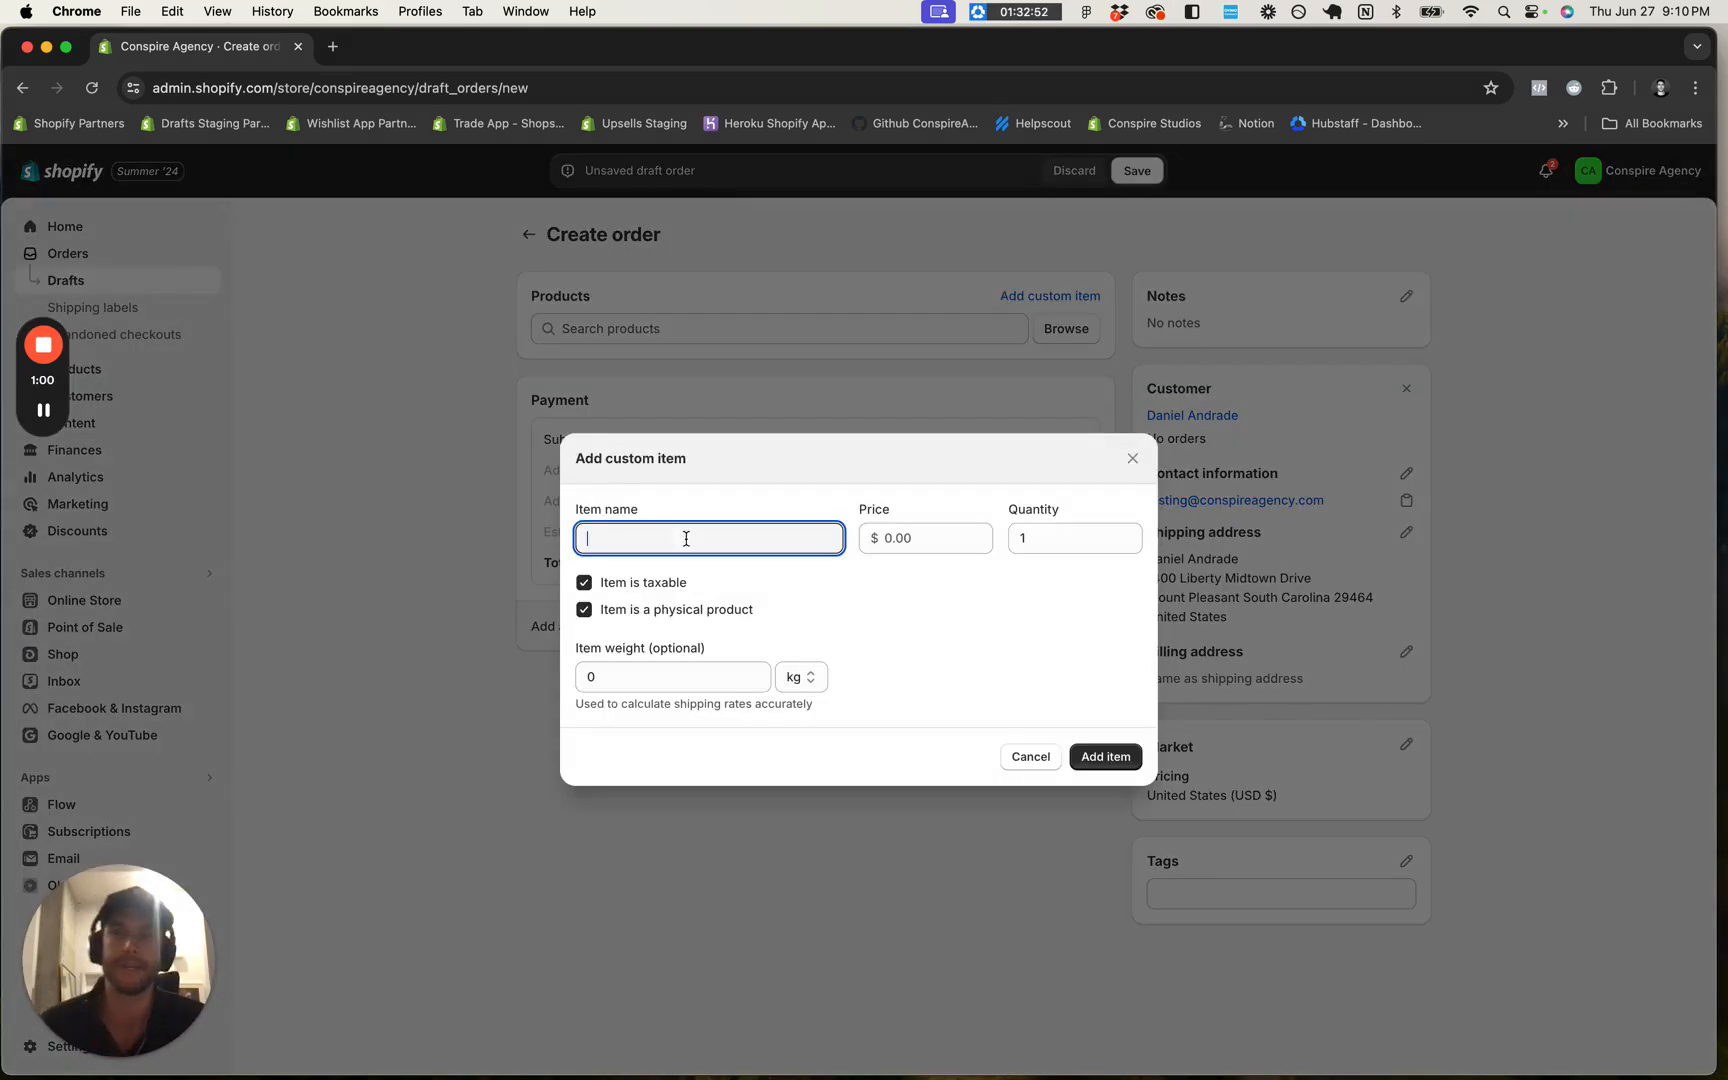
pyautogui.write('test item')
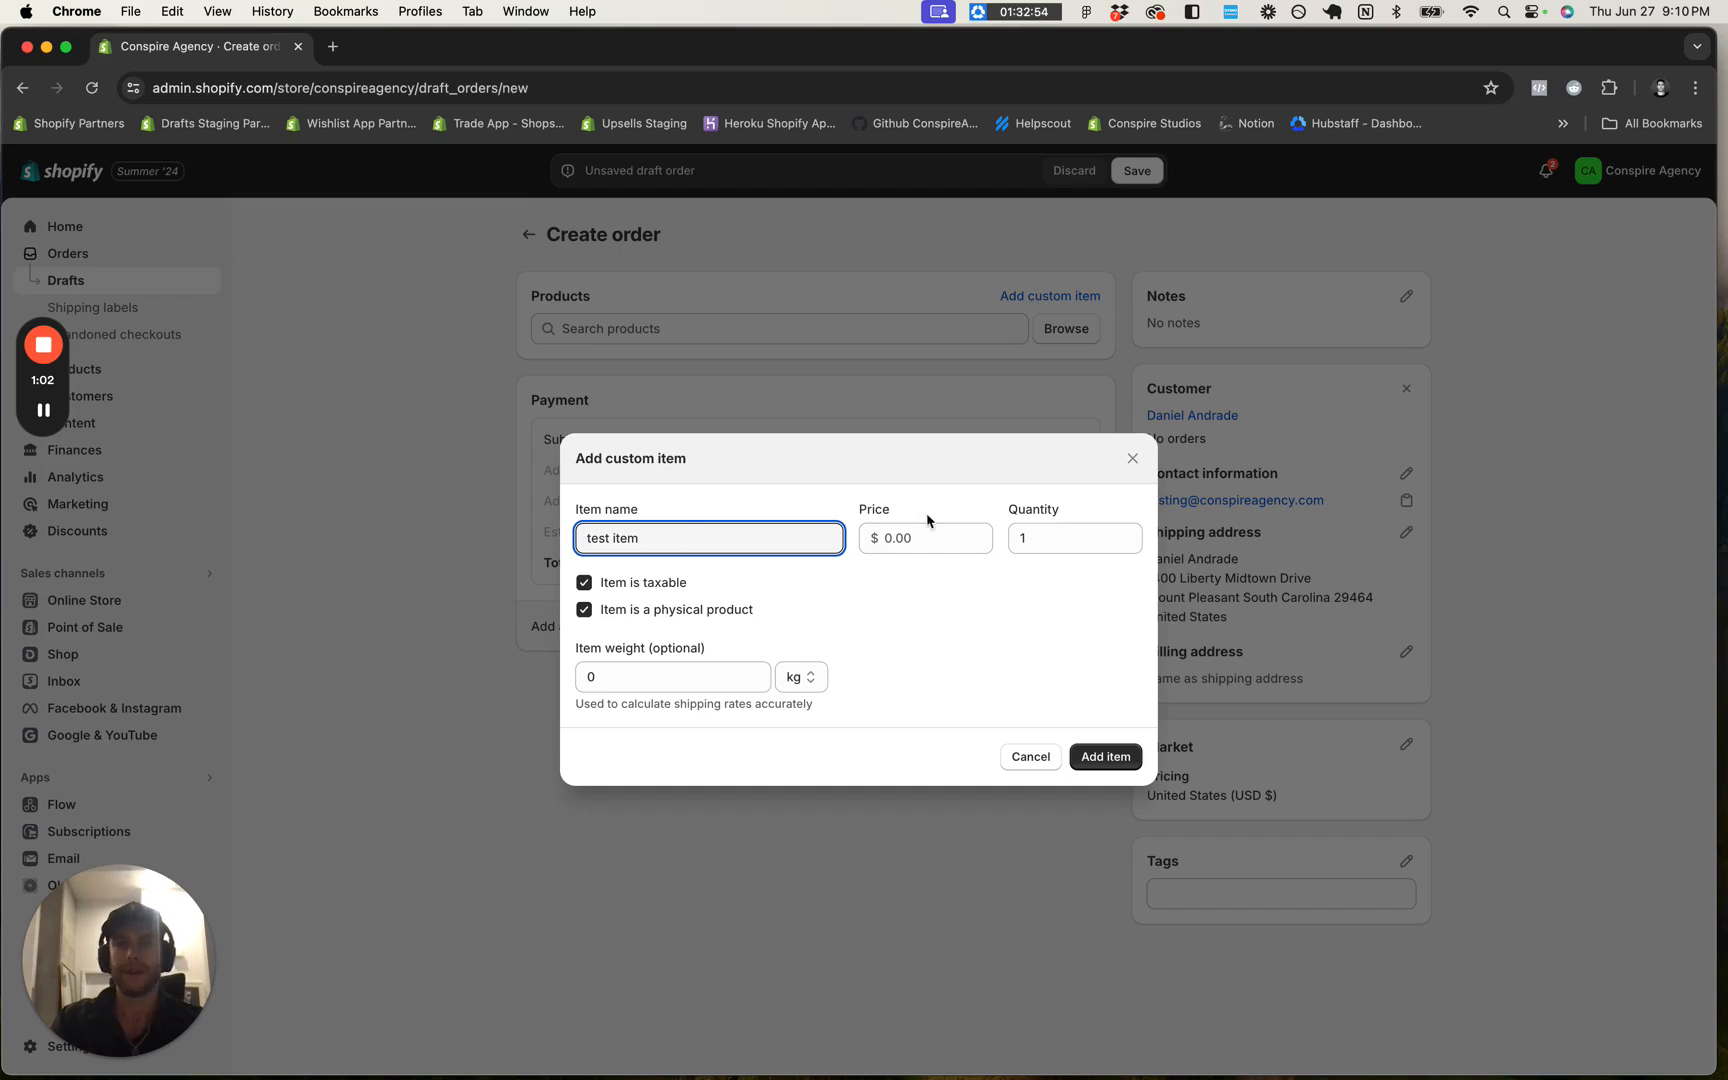
pyautogui.click(927, 537)
pyautogui.write('20')
pyautogui.click(962, 645)
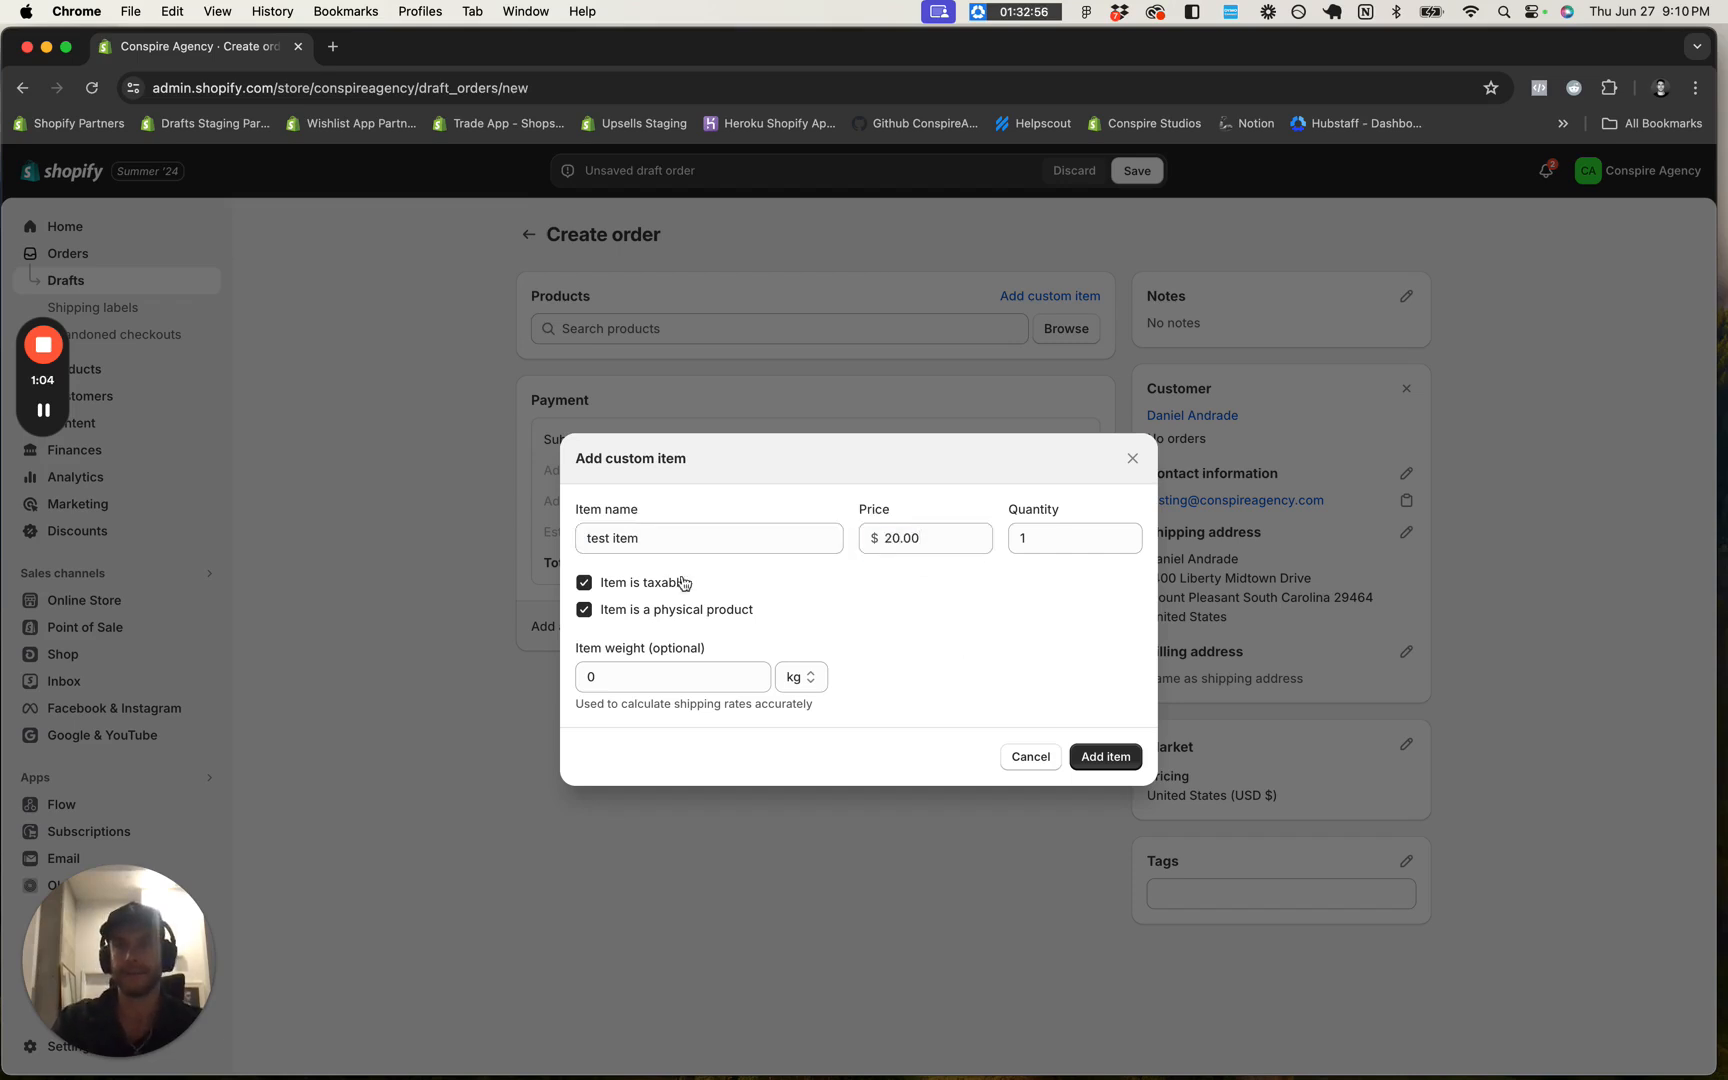
pyautogui.click(650, 667)
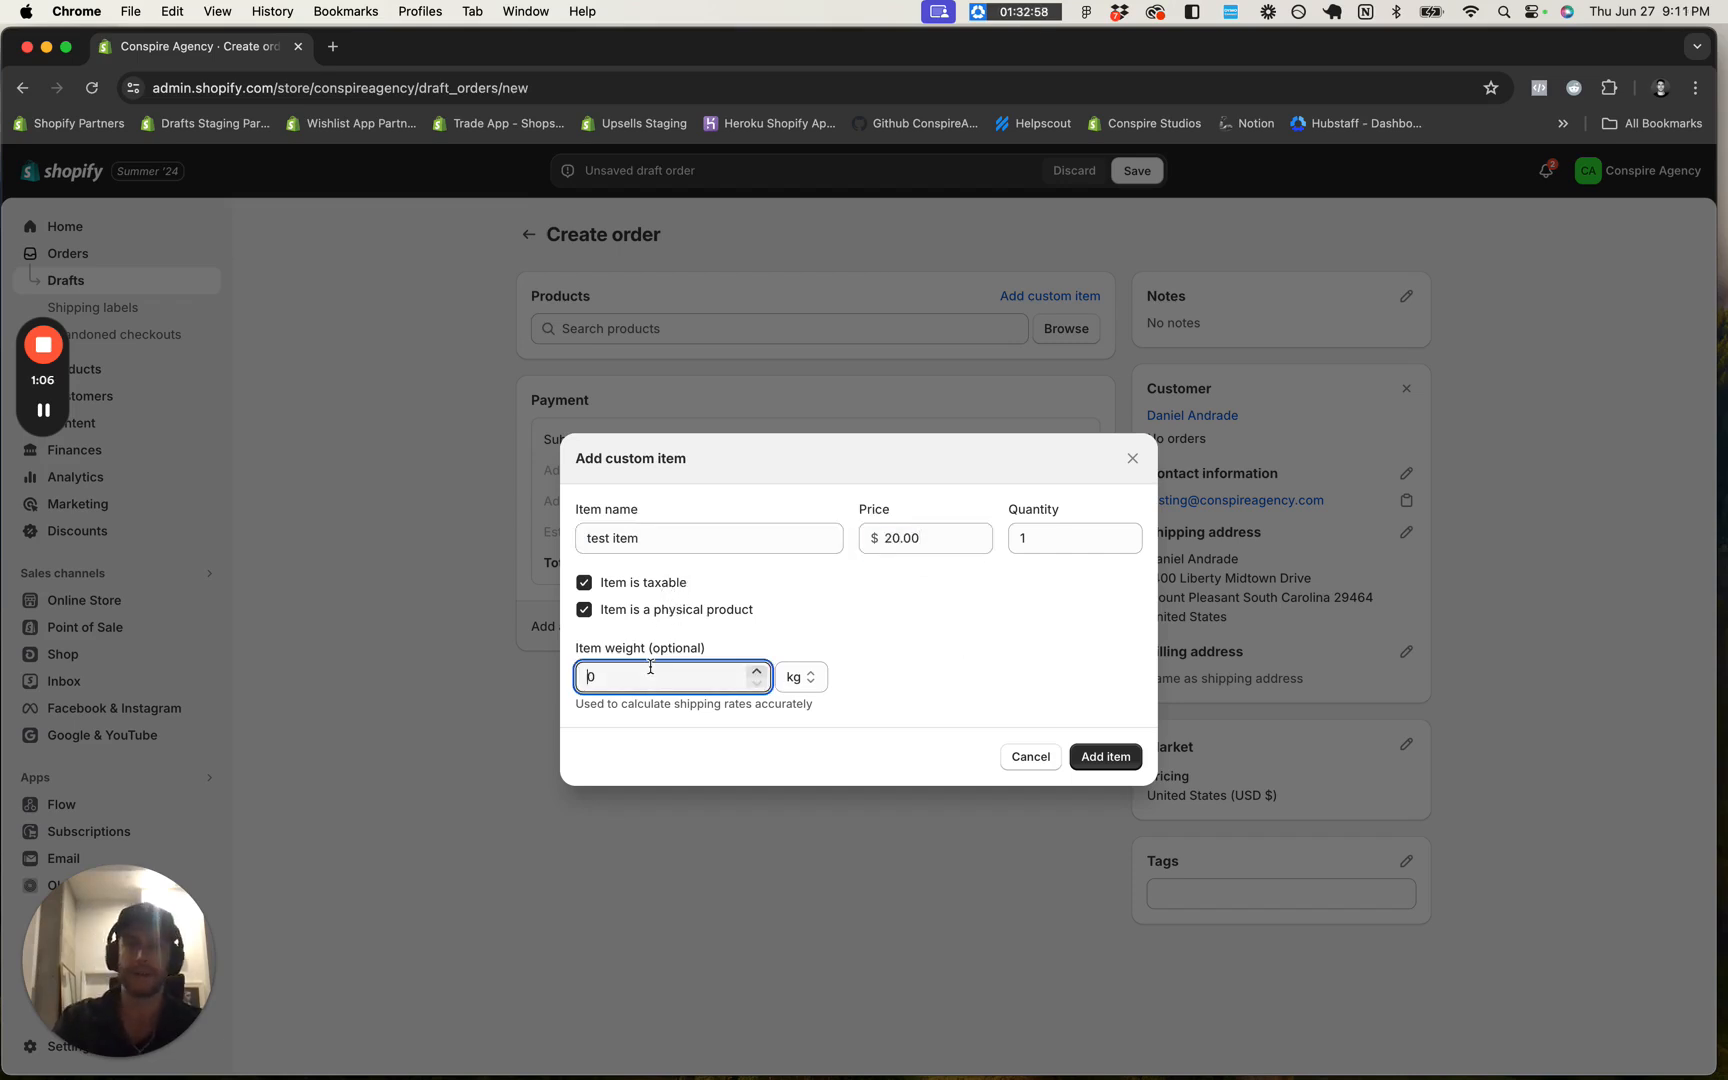
pyautogui.write('20')
pyautogui.click(1105, 756)
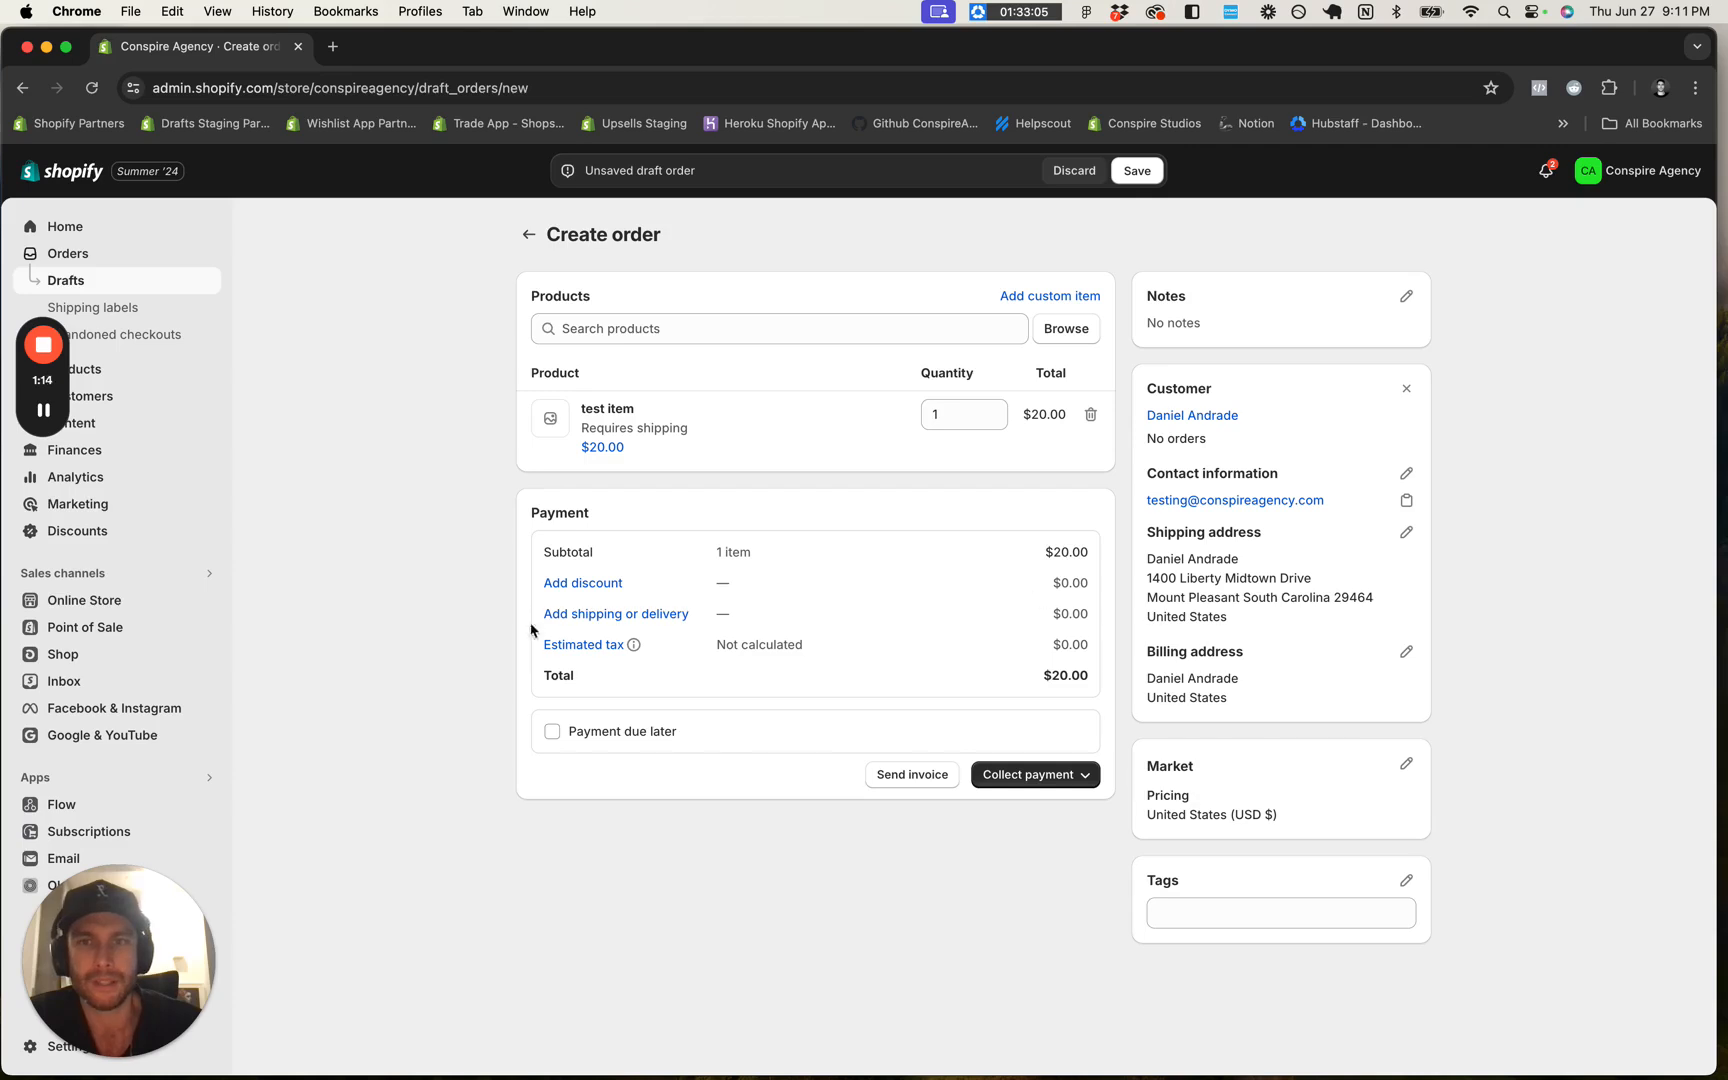
# Review the order's shipping rates and custom shipping option without applying any
pyautogui.click(598, 615)
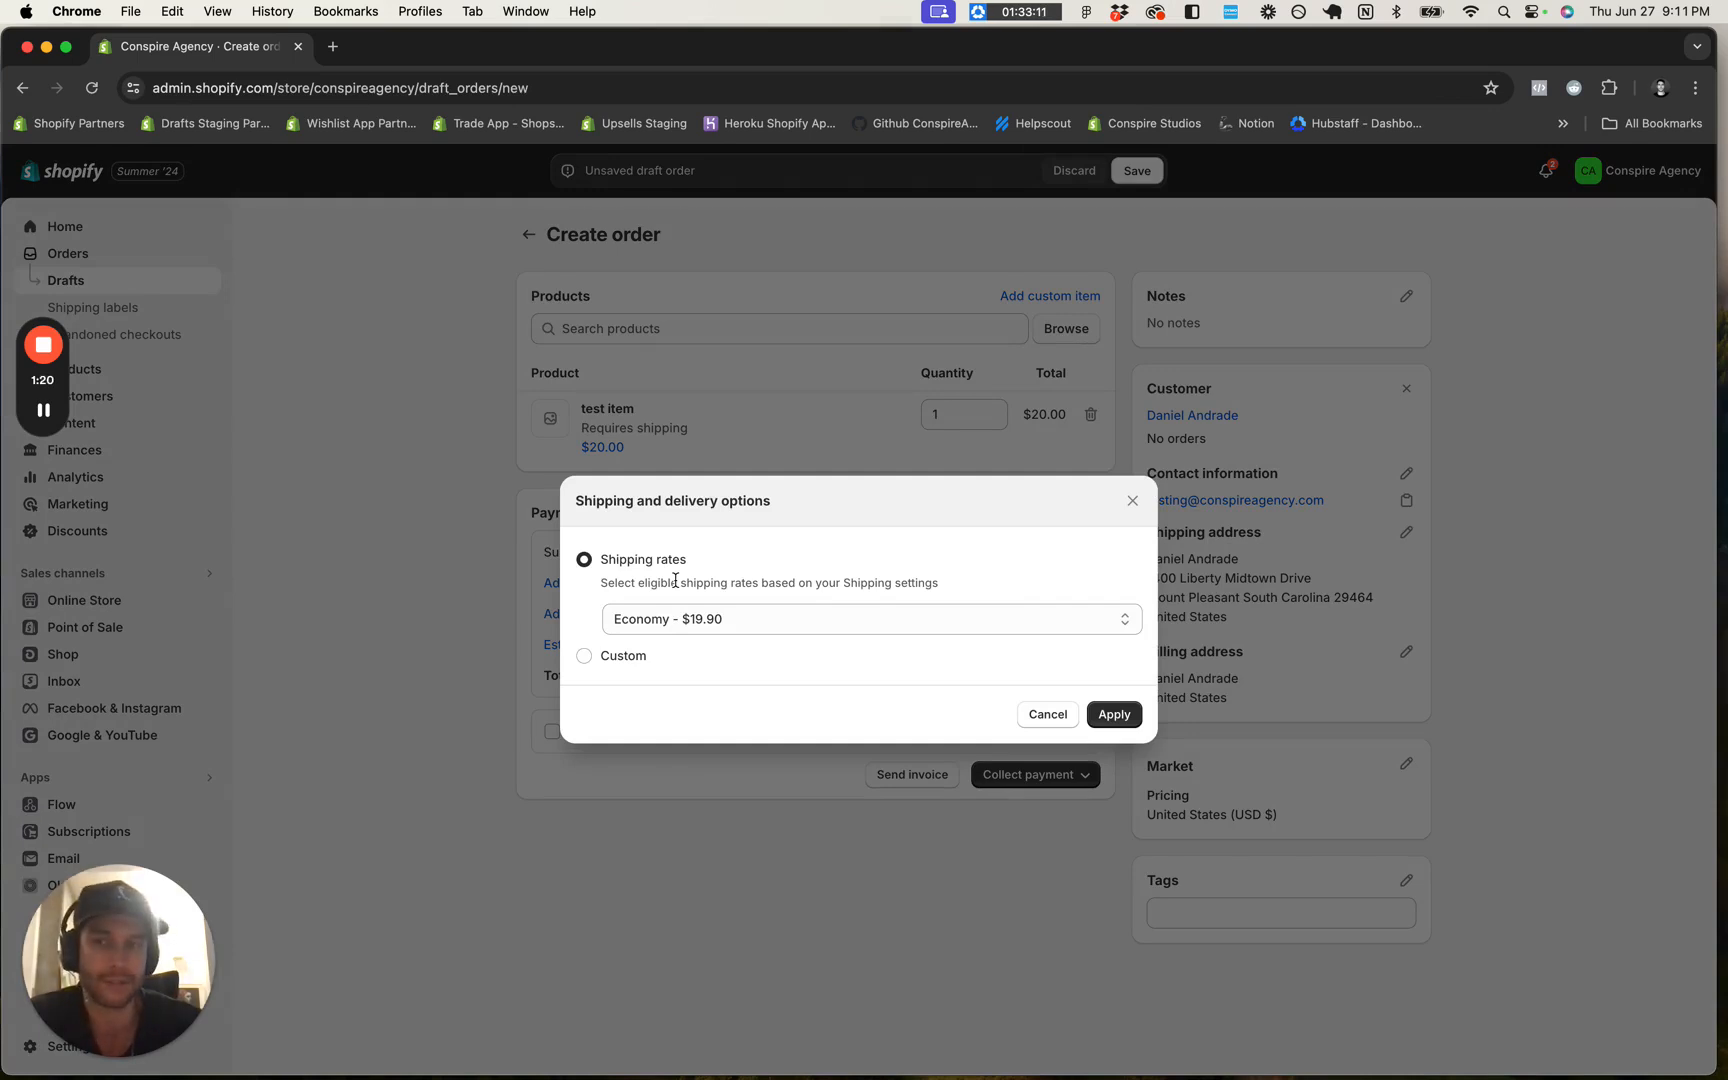
pyautogui.click(639, 657)
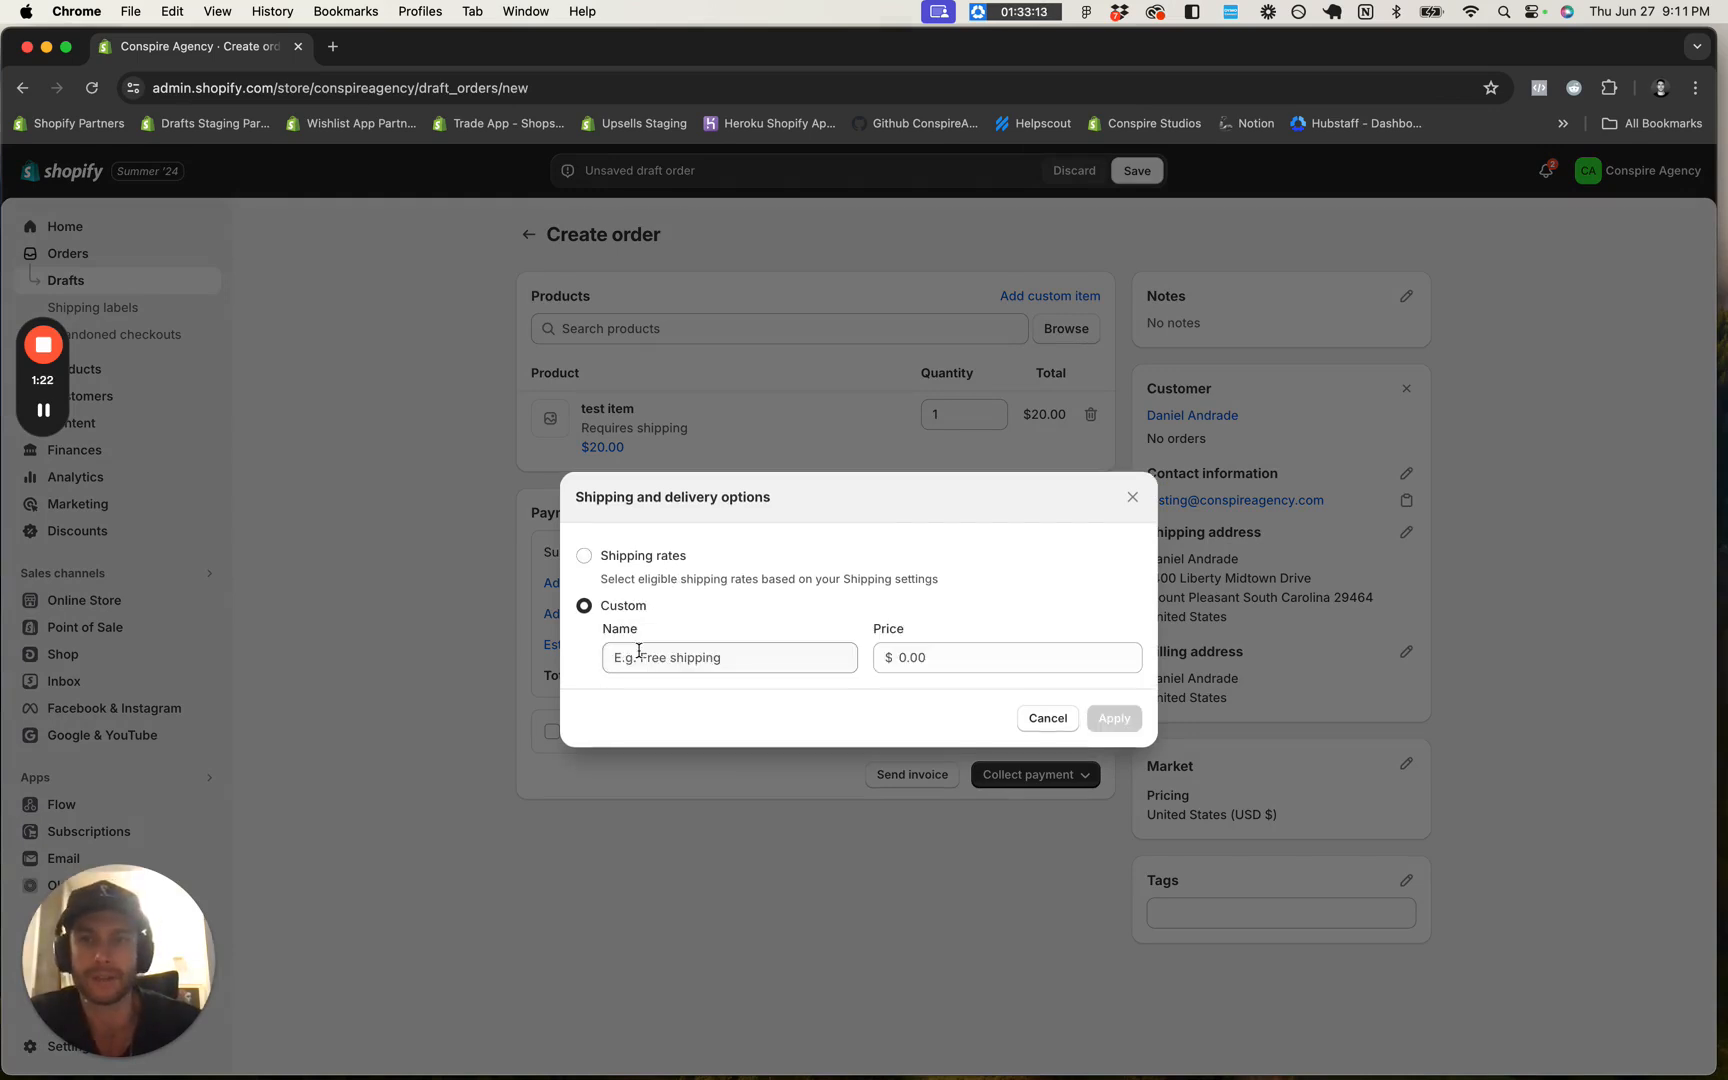
pyautogui.click(1053, 721)
# Review the order's discount options and estimated tax setting without changing either
pyautogui.click(572, 584)
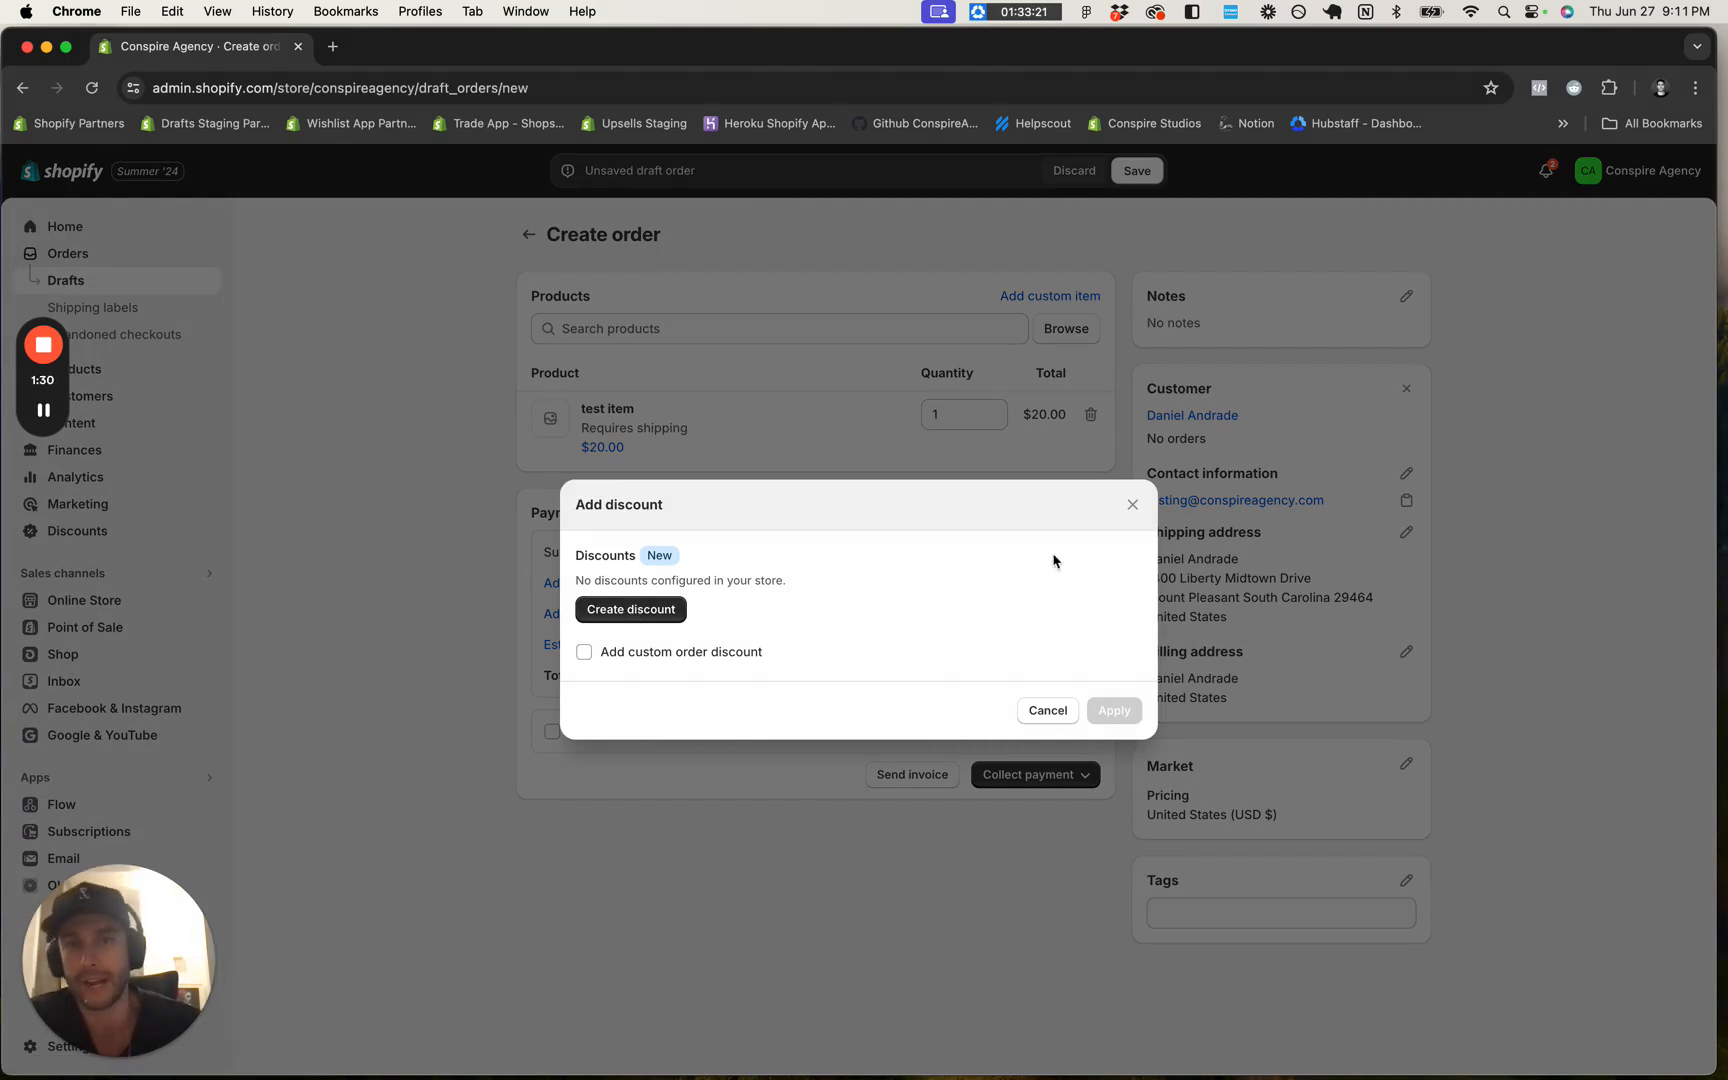
pyautogui.click(1130, 507)
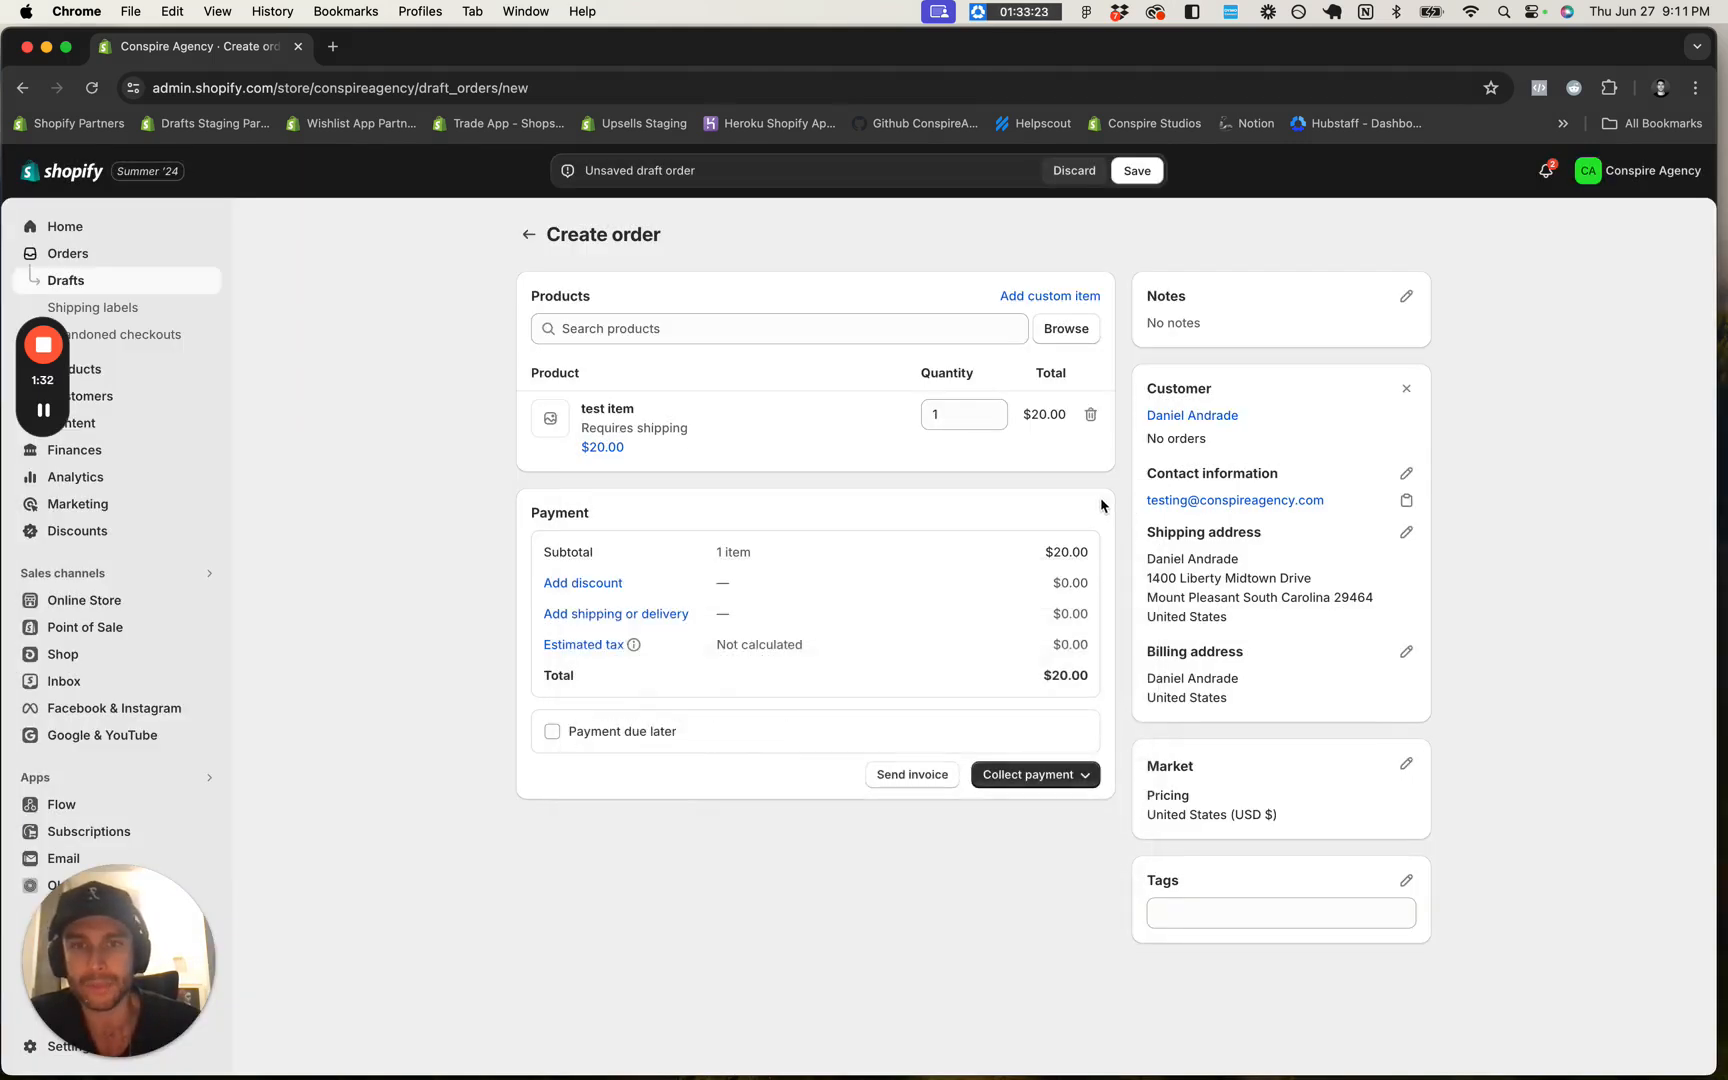
pyautogui.click(567, 648)
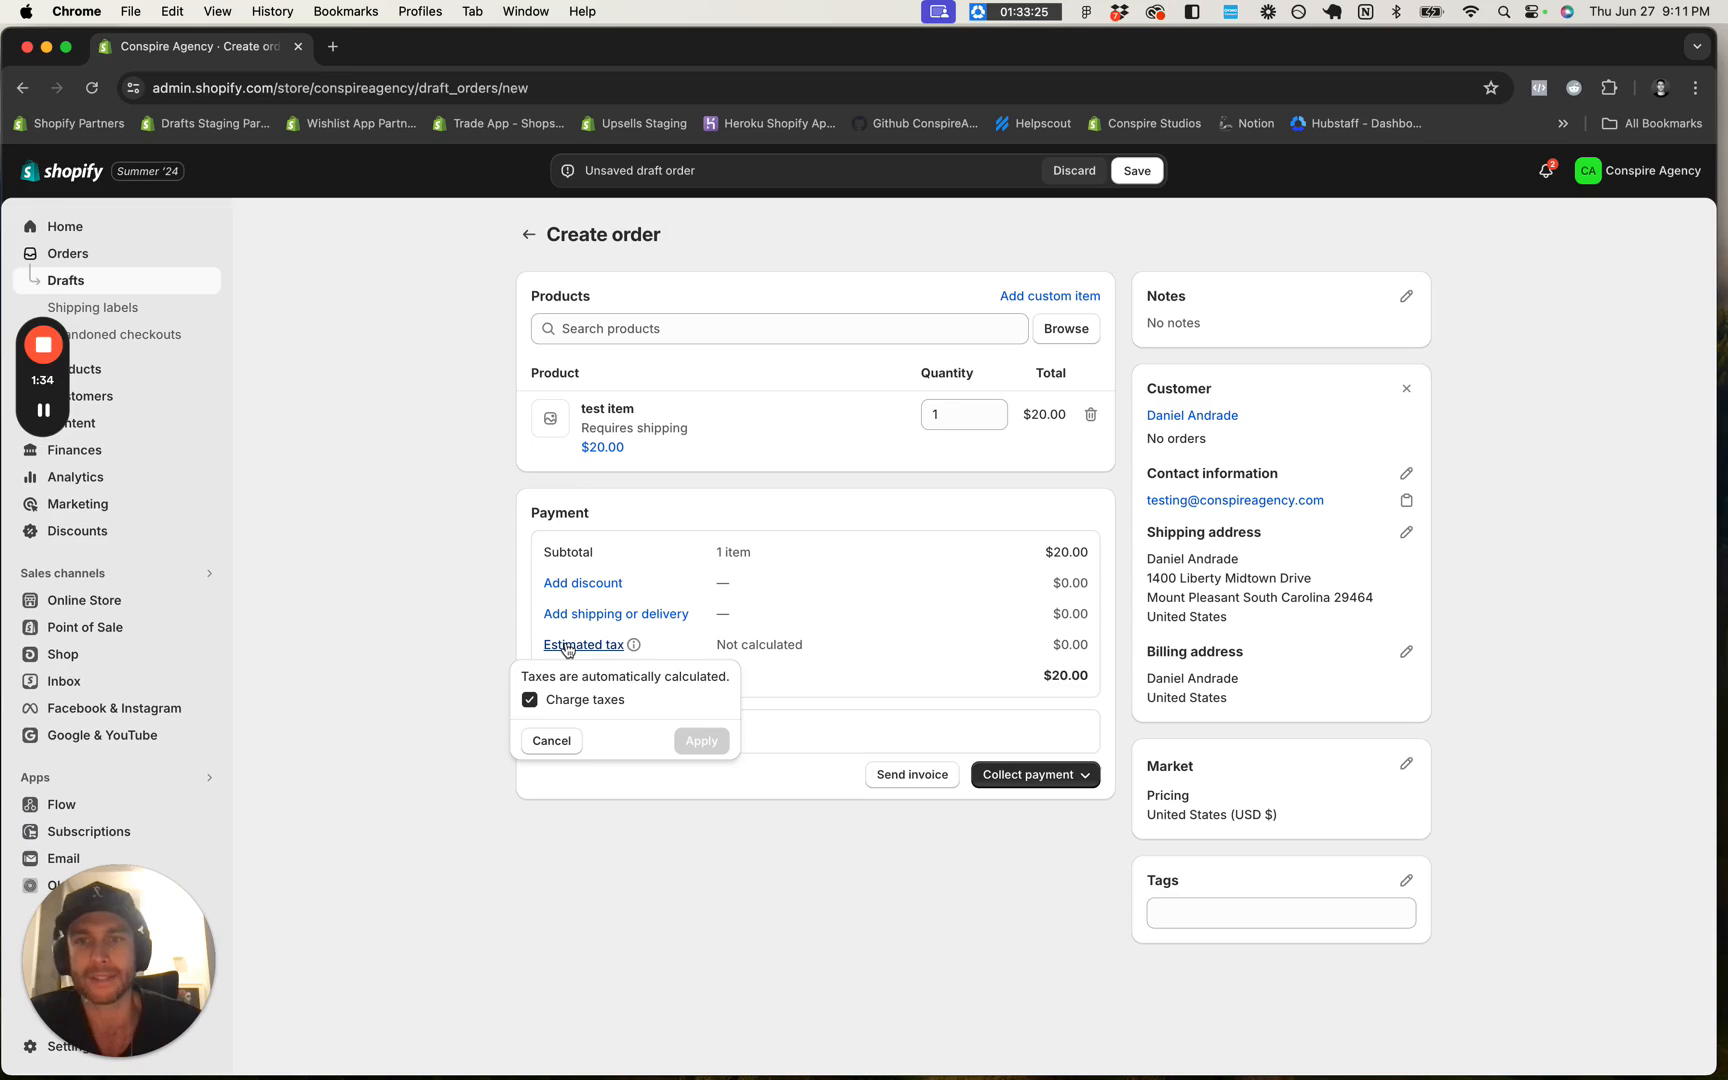
pyautogui.click(567, 648)
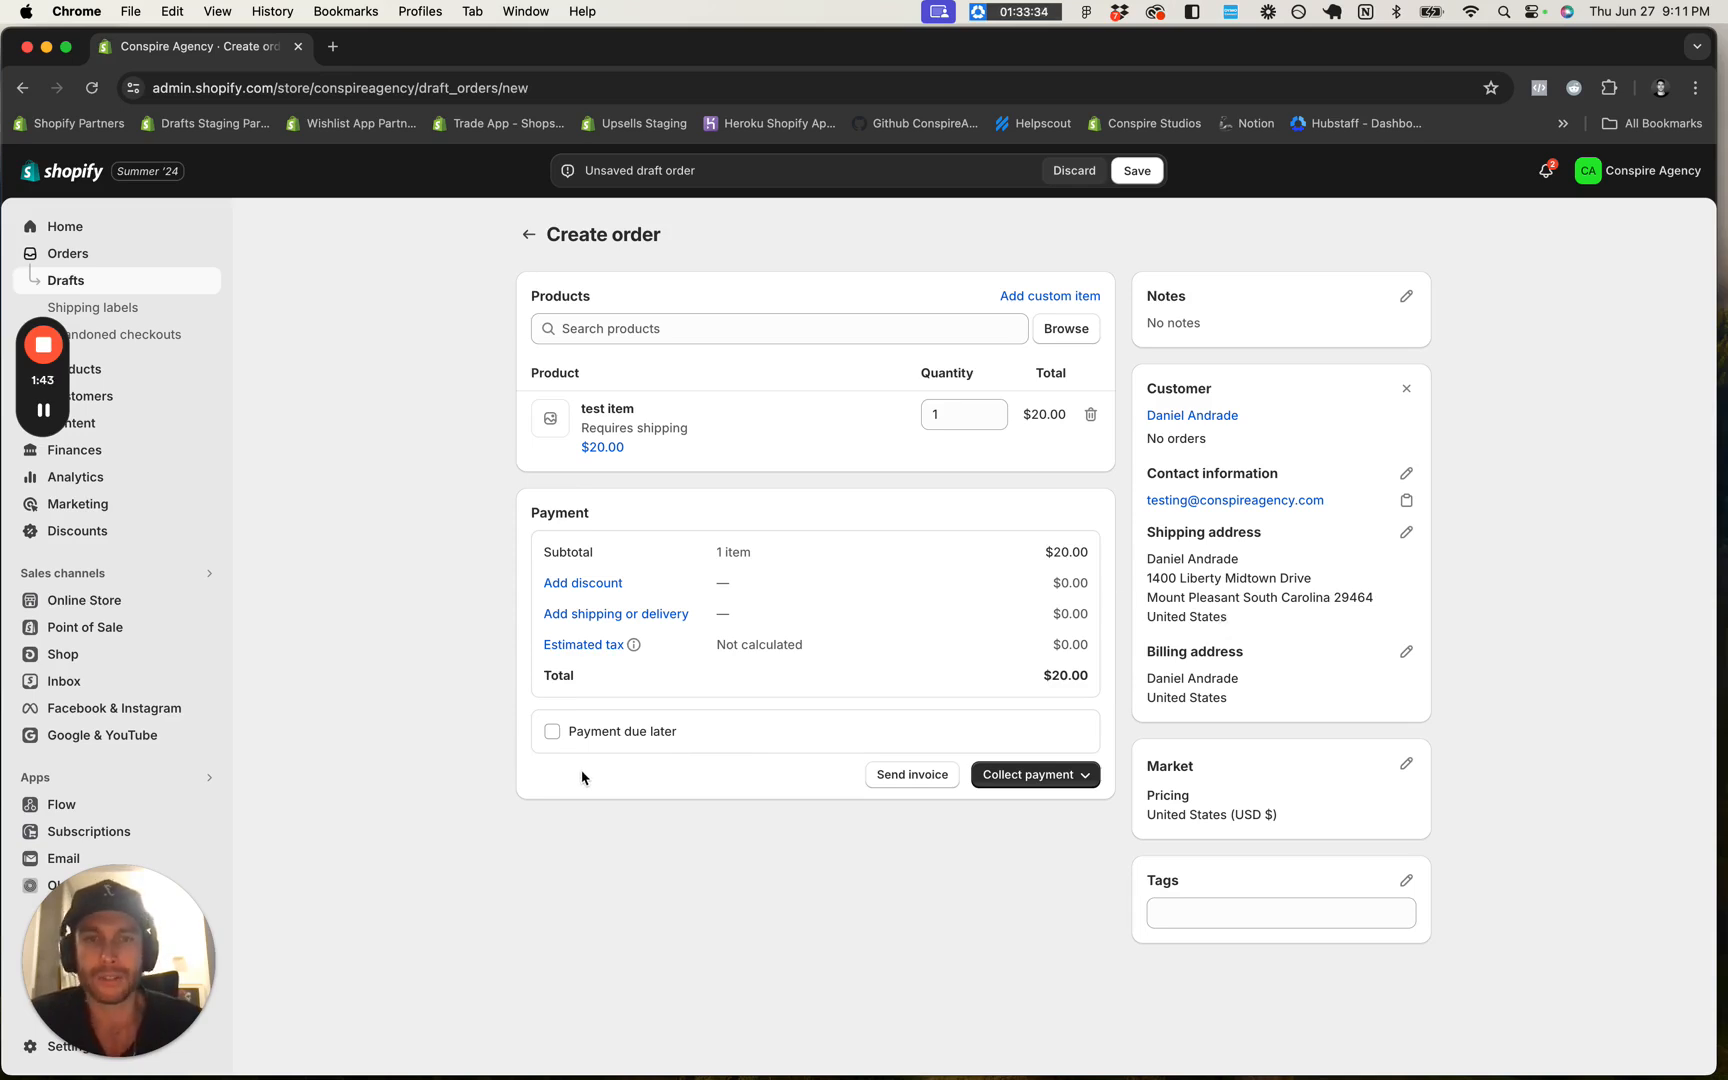
# Mark the order's payment as due later with payment terms of Within 7 days
pyautogui.click(629, 732)
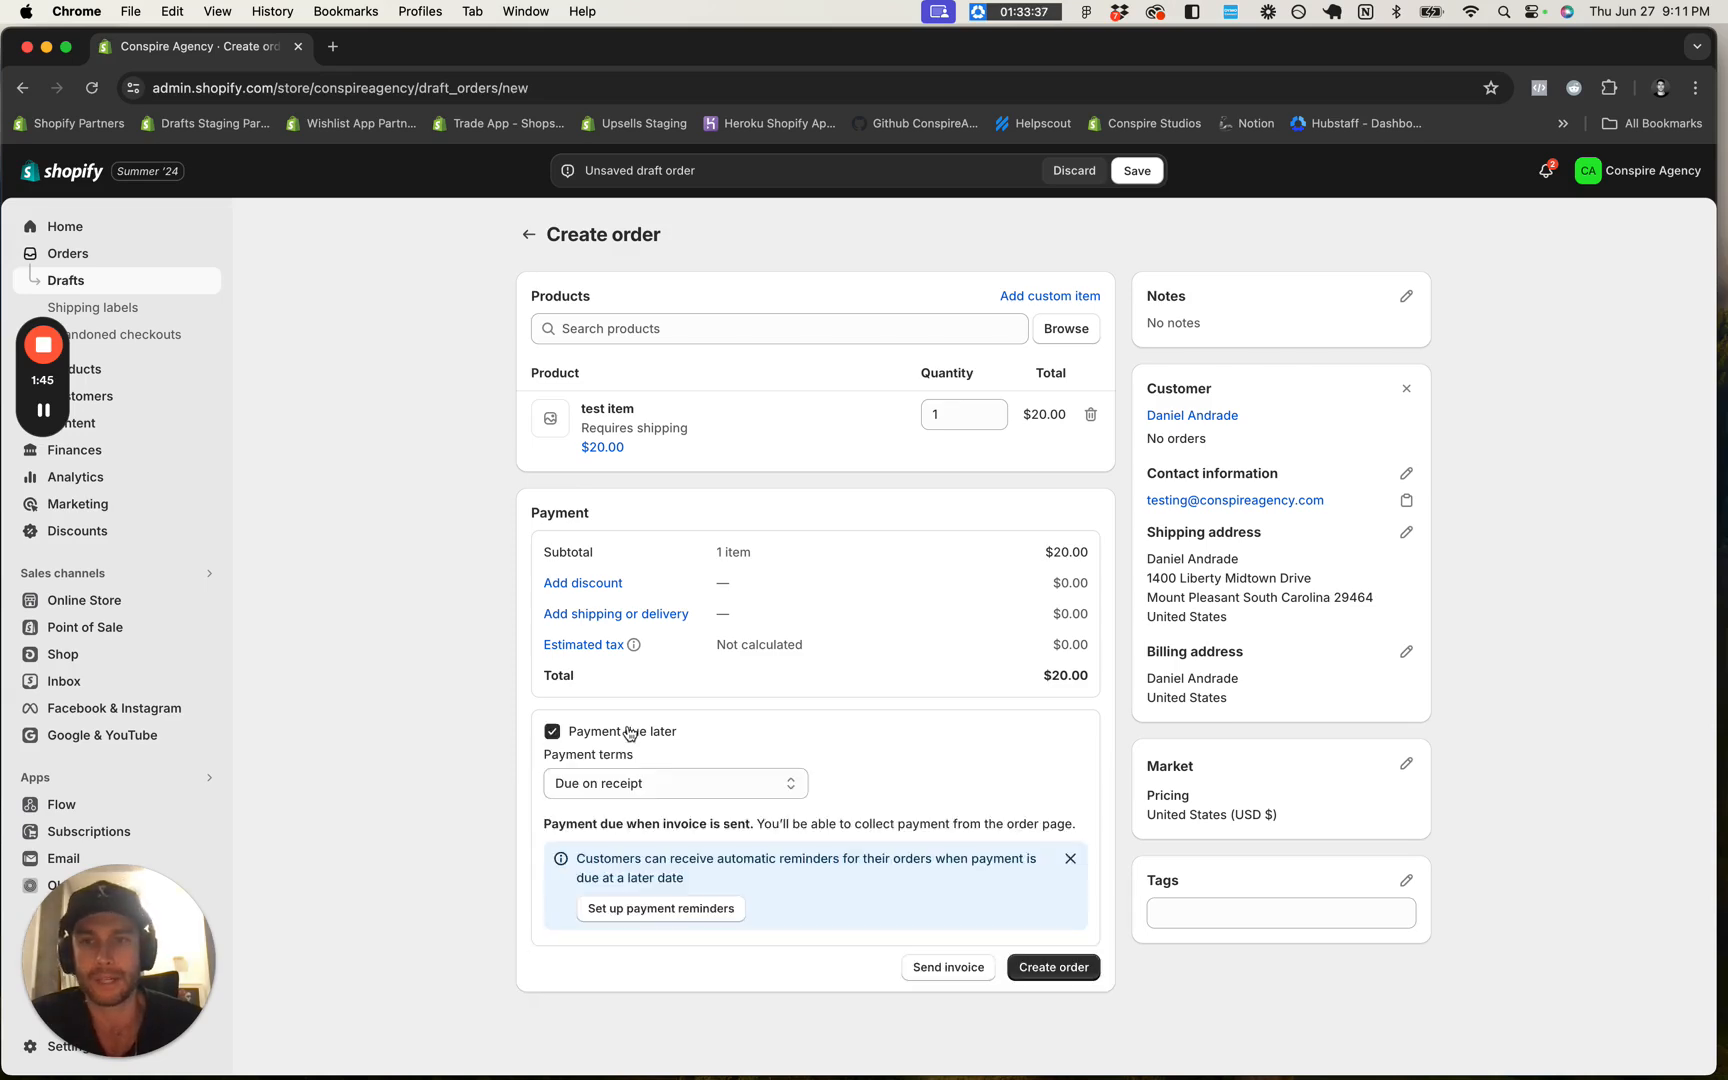
pyautogui.click(790, 783)
pyautogui.click(610, 825)
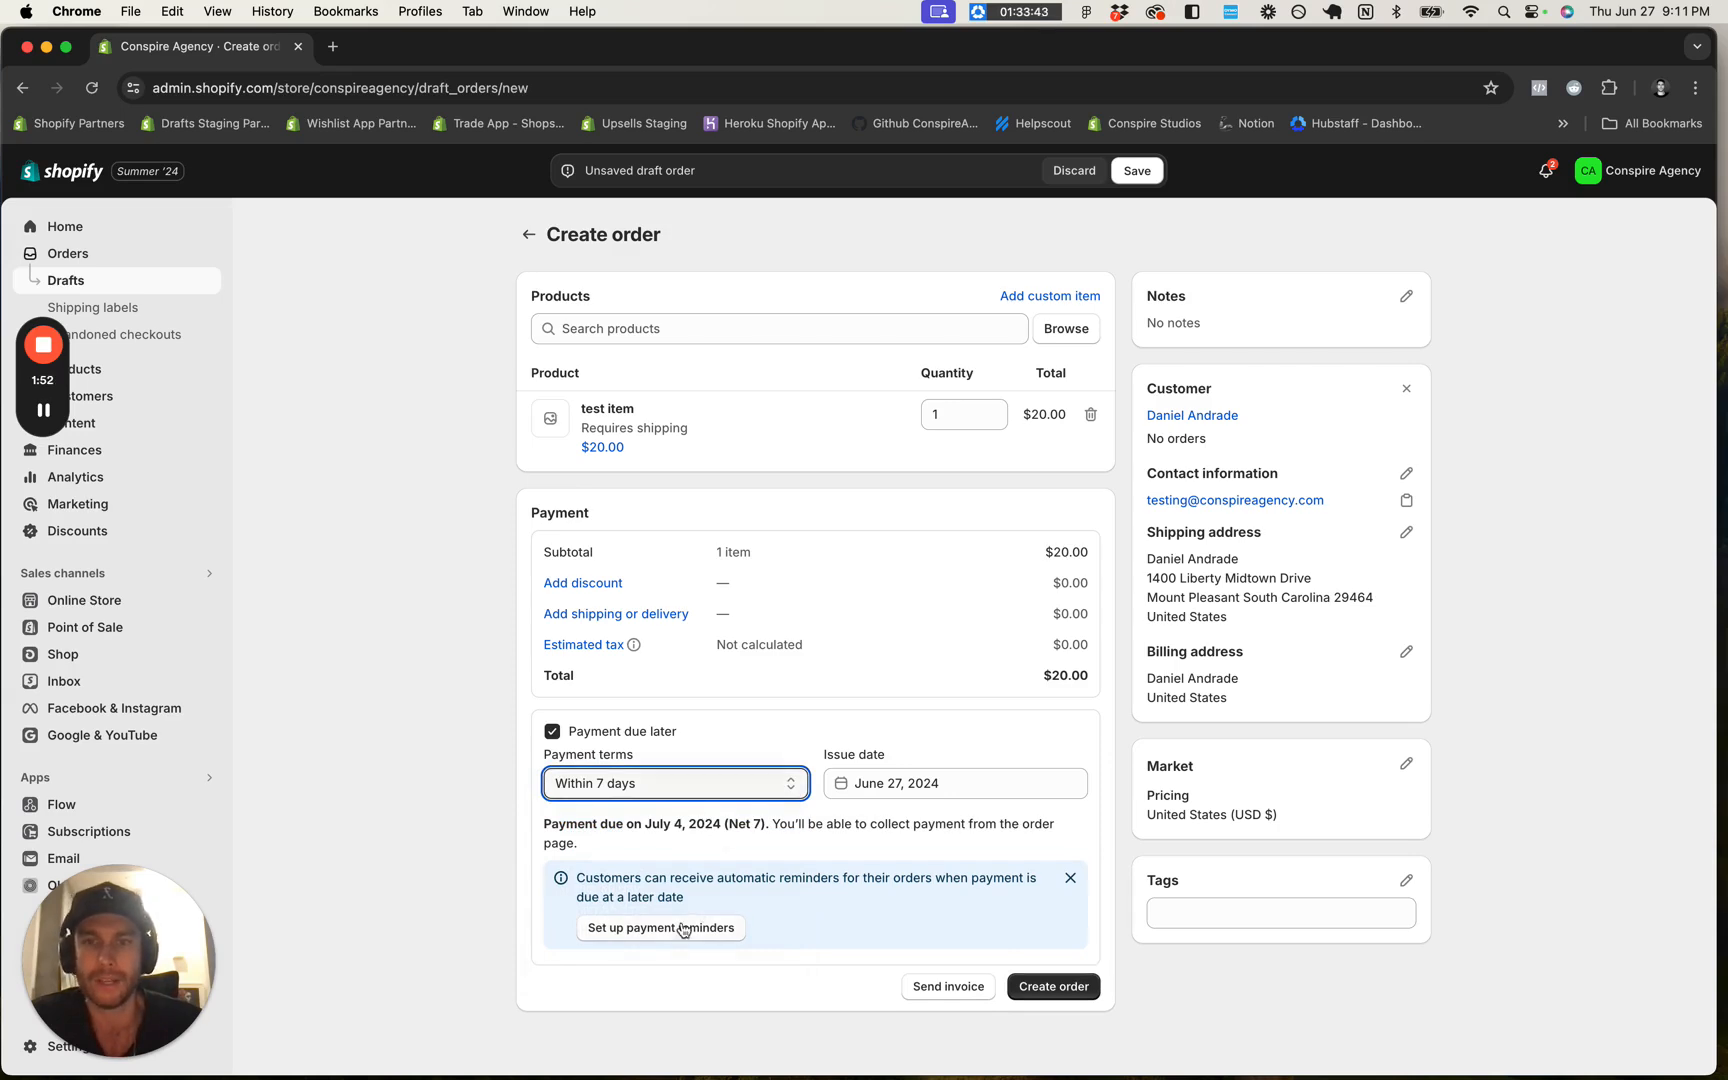
# Set the payment terms to Due on receipt and dismiss the payment reminders notice
pyautogui.click(656, 784)
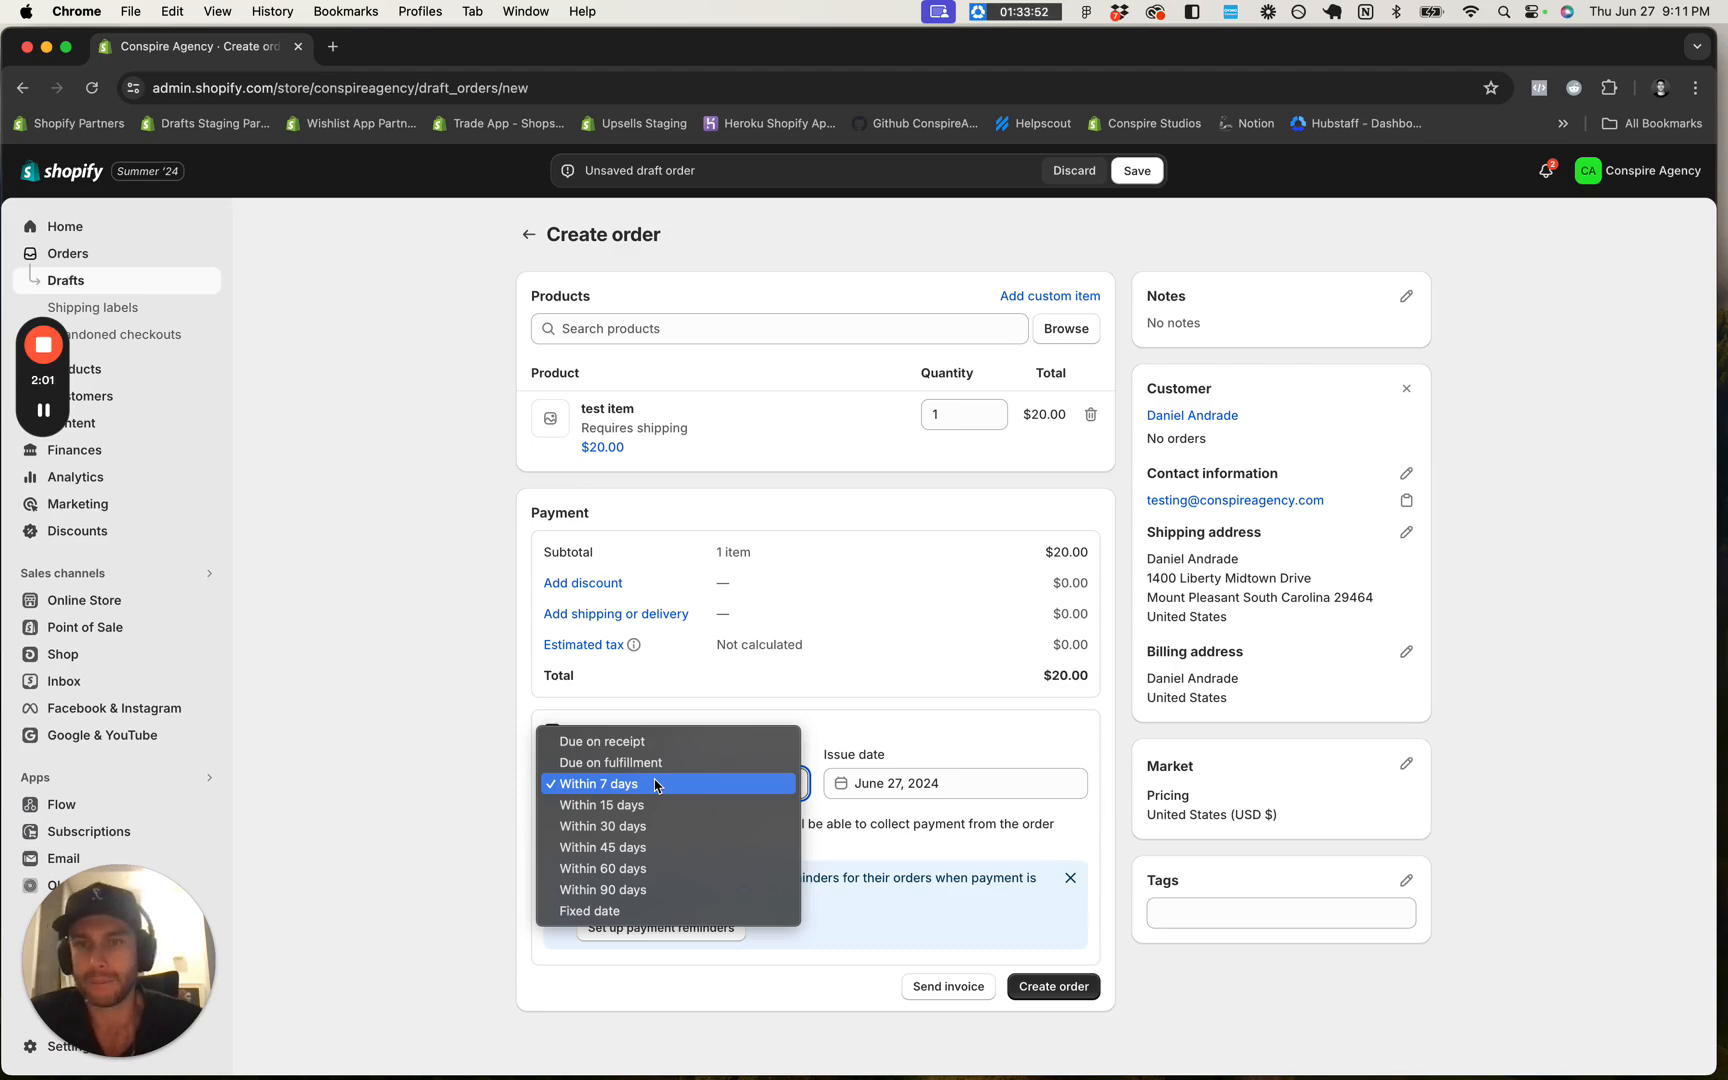
pyautogui.click(660, 741)
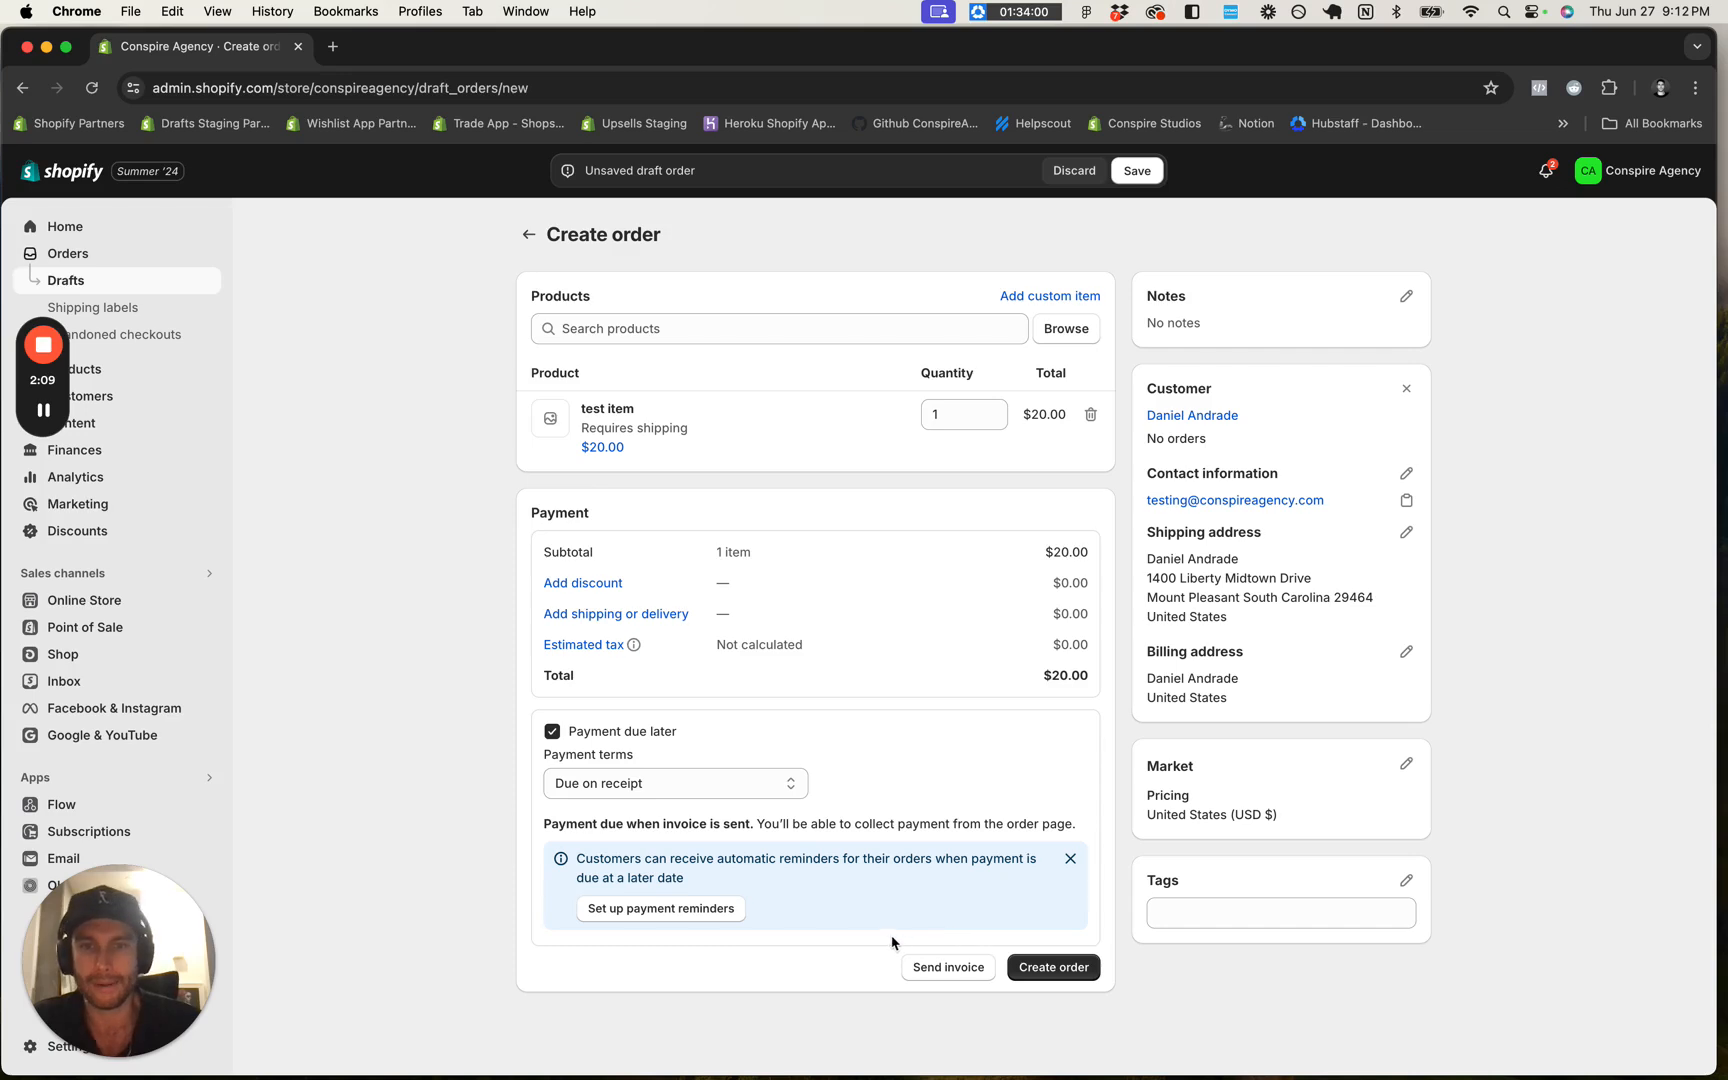
pyautogui.click(1069, 859)
# Save the draft by starting its invoice, try to review the invoice with Conspire Agency as sender, and close the invoice form
pyautogui.click(946, 882)
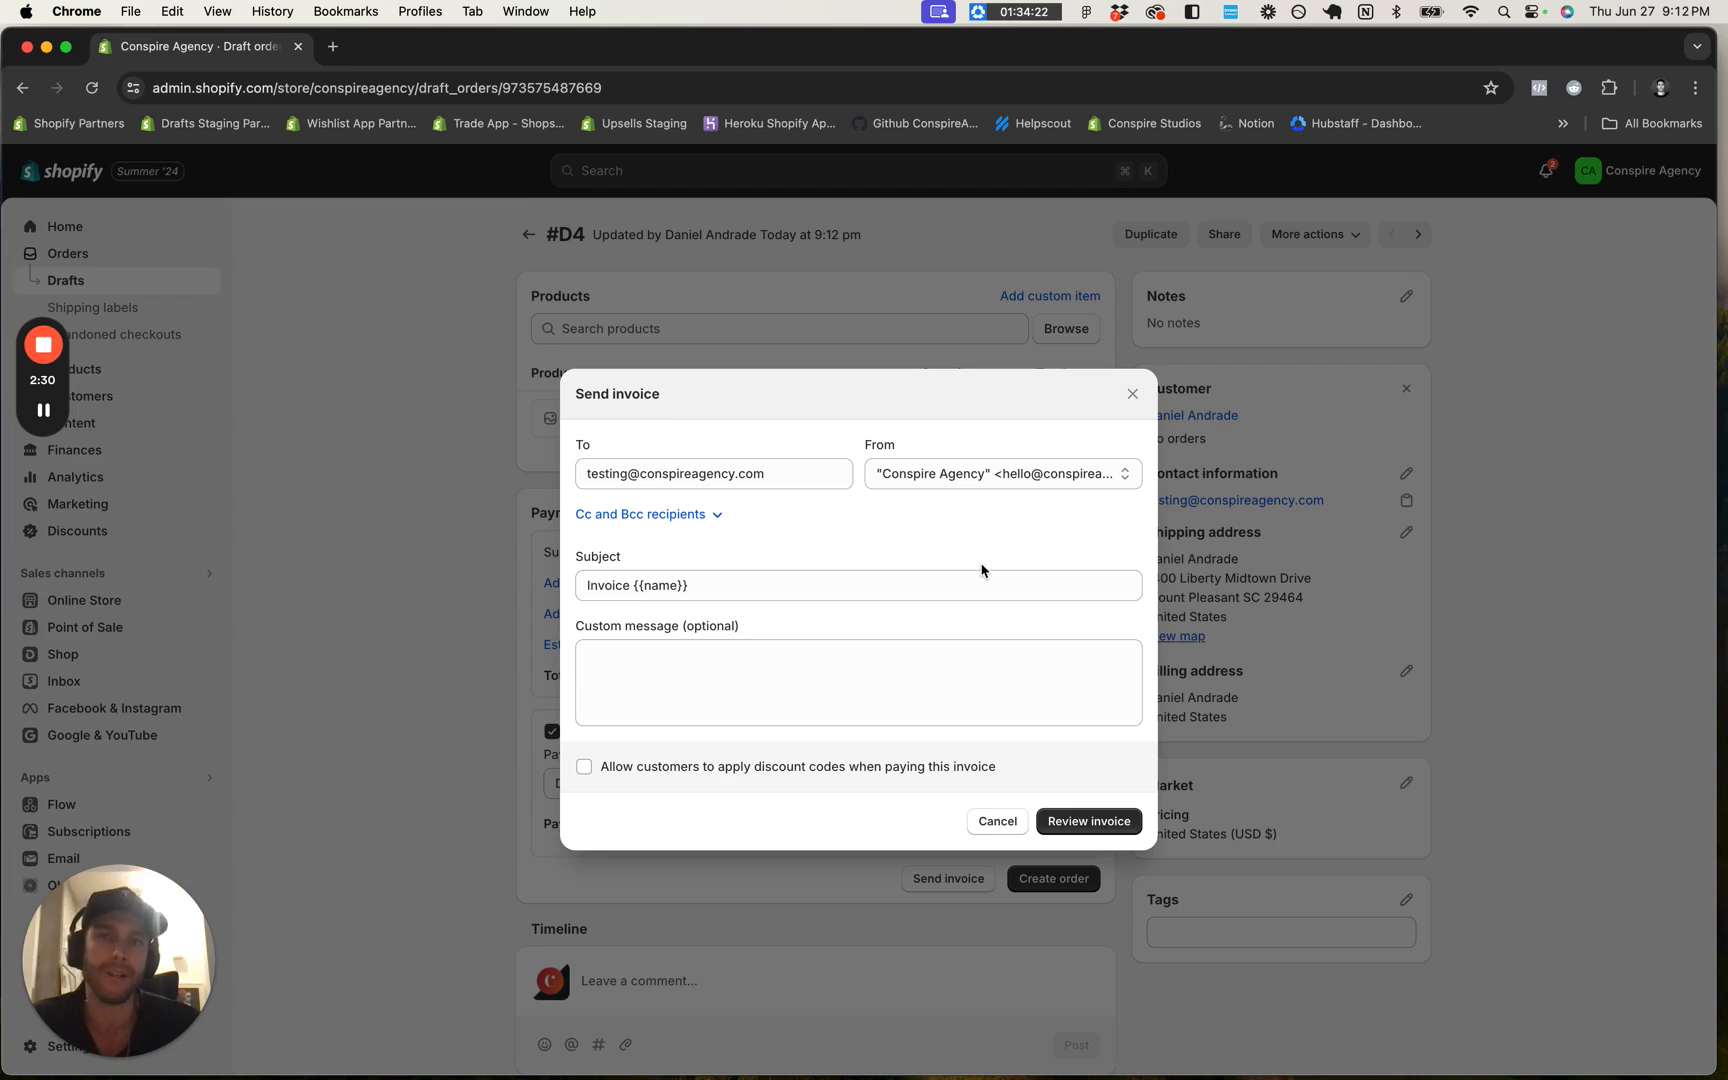
pyautogui.click(964, 480)
pyautogui.click(964, 476)
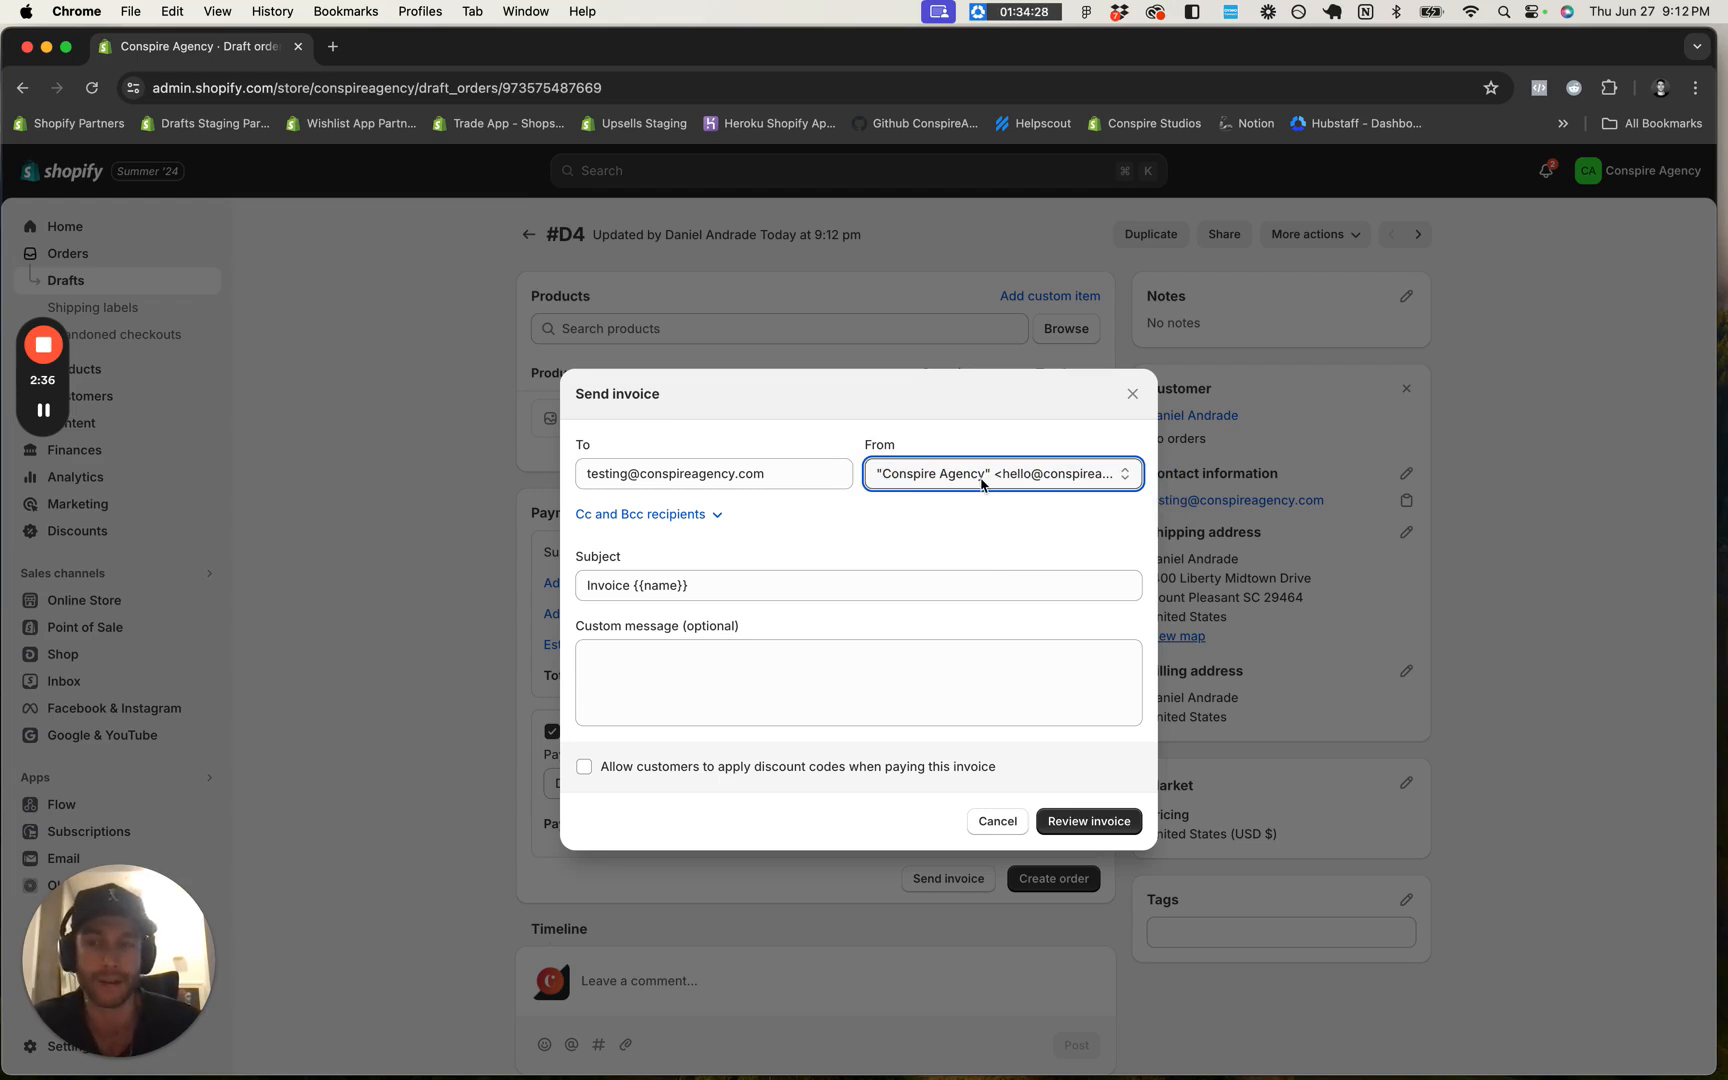
pyautogui.click(1082, 822)
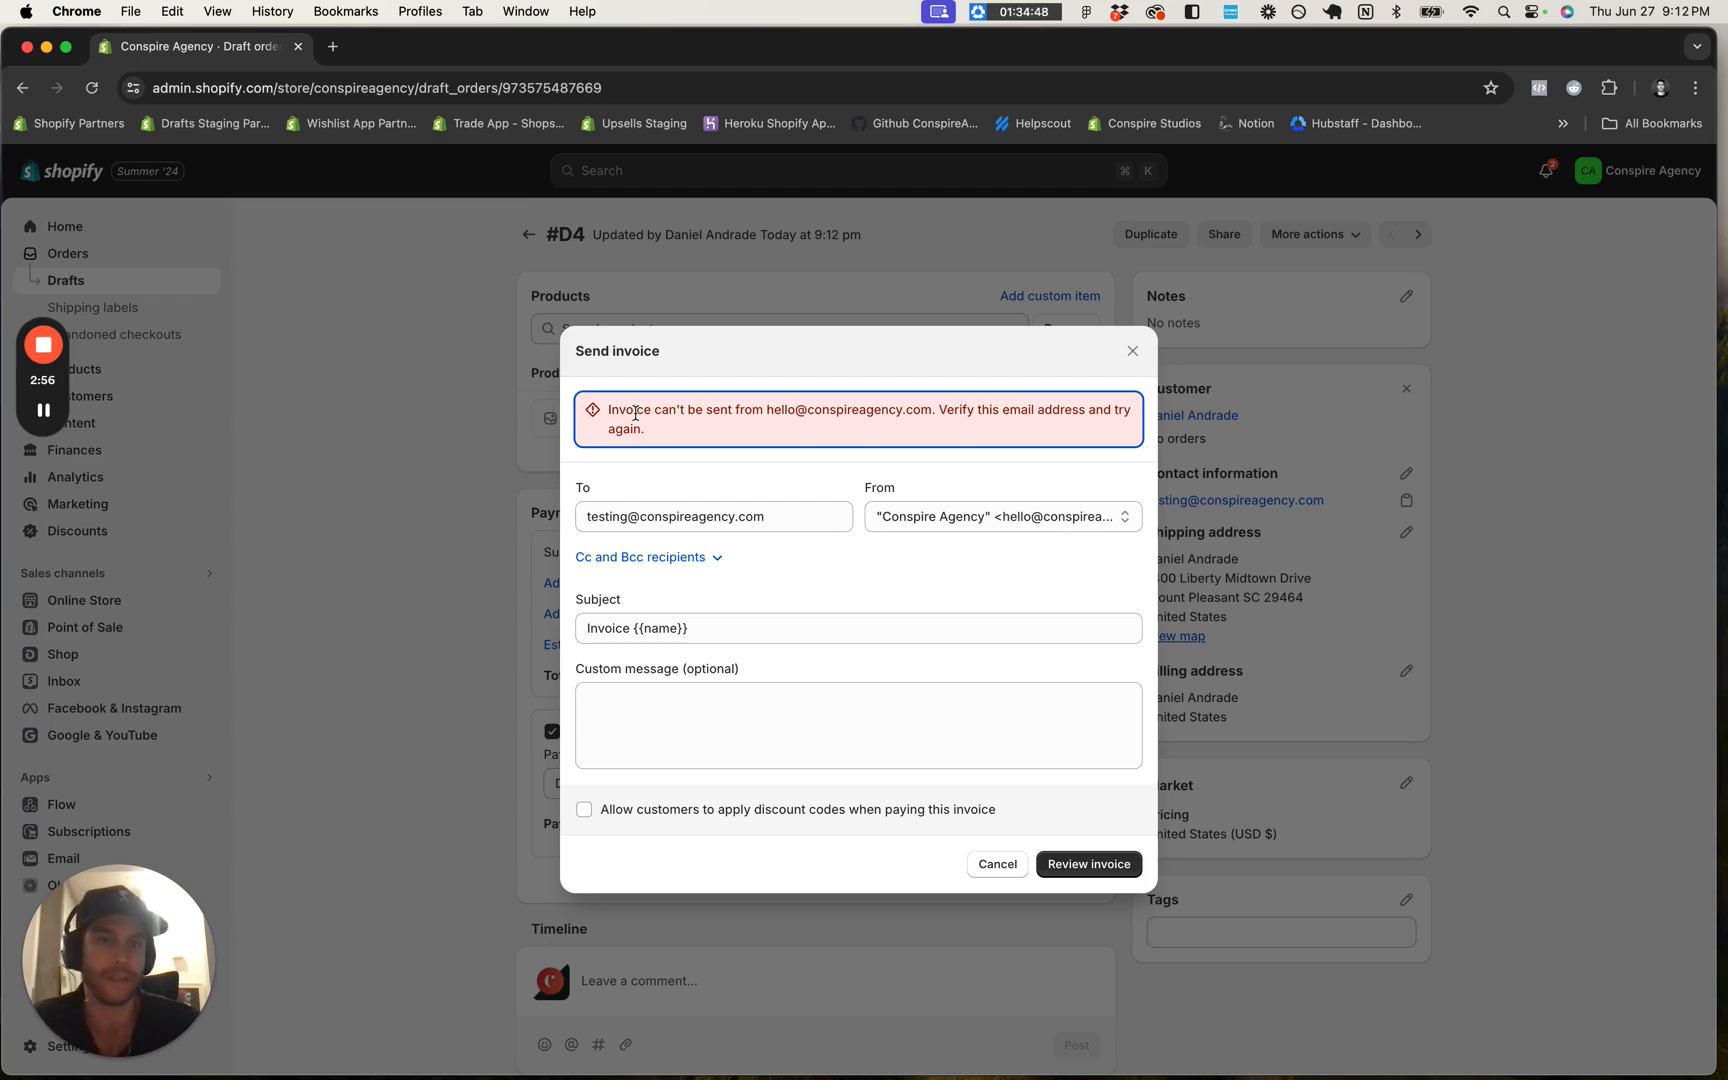
pyautogui.click(1132, 351)
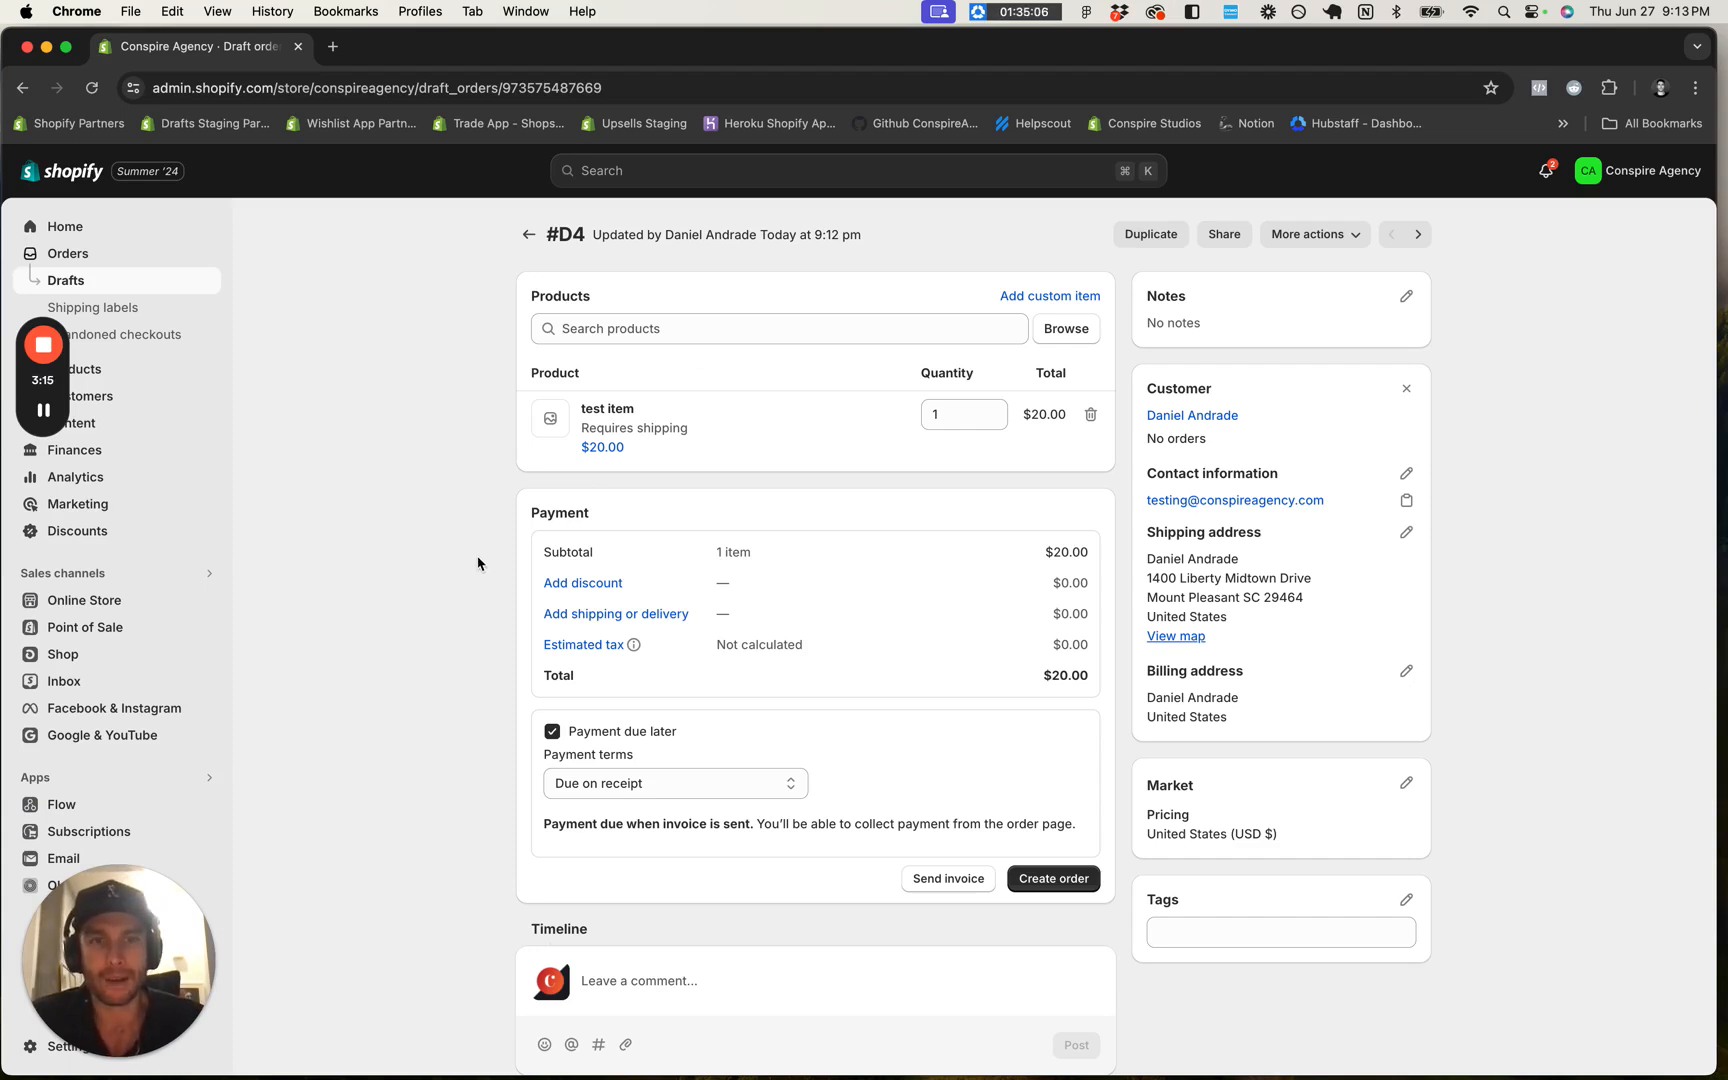
pyautogui.scroll(-2, 477, 562)
pyautogui.scroll(2, 477, 562)
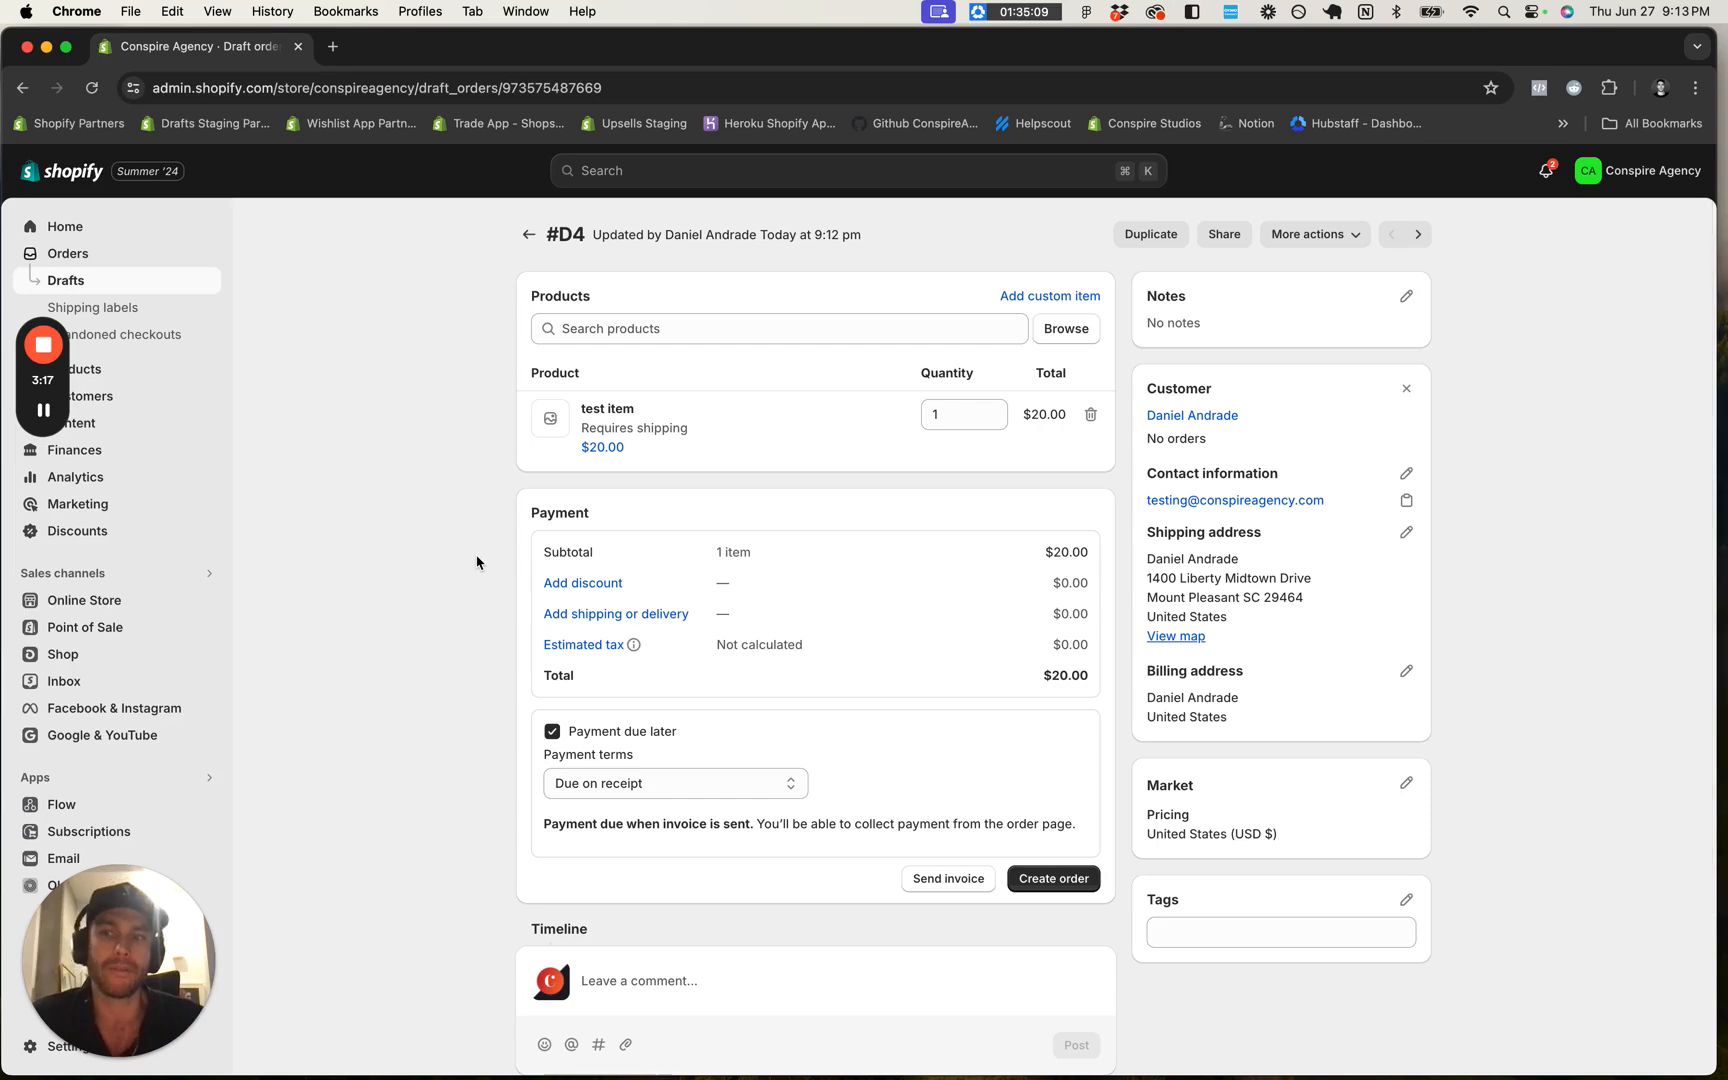